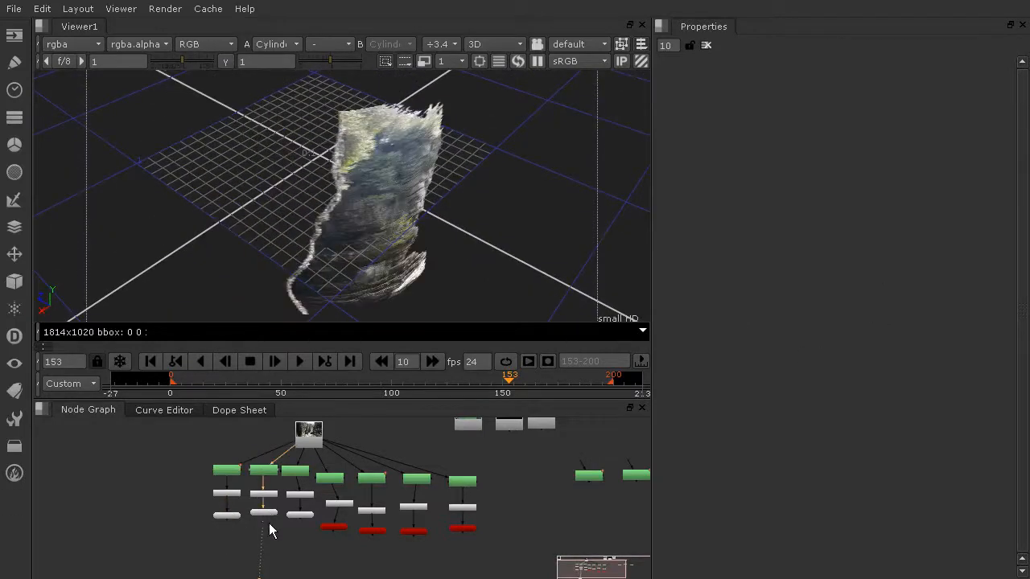
- Preview Cylinder2, Card5, Card4, Card3 and Card2 one after another in the 3D viewer and orbit around Card2
left_click(294, 517, "ctrl+shift")
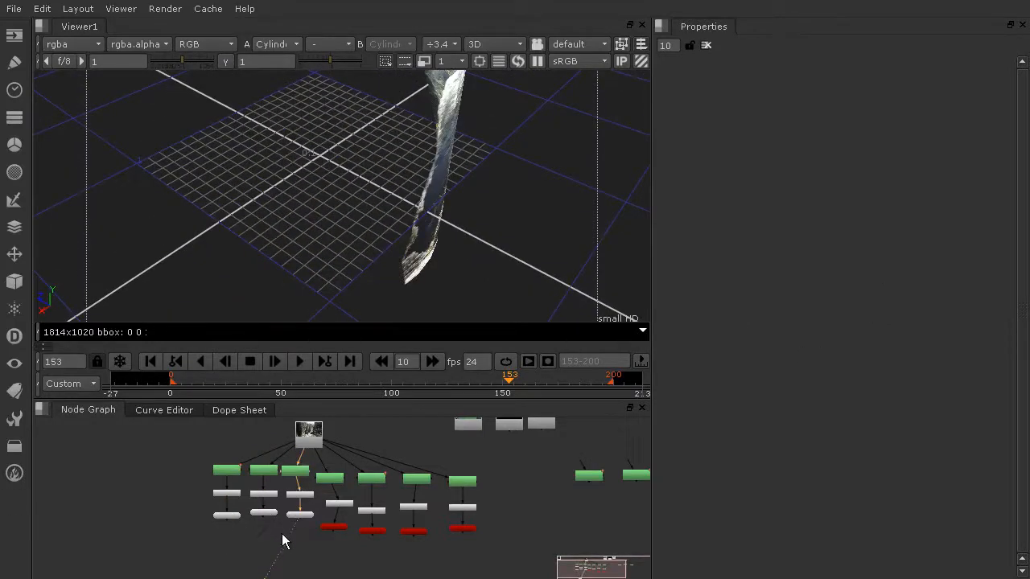
left_click(334, 527)
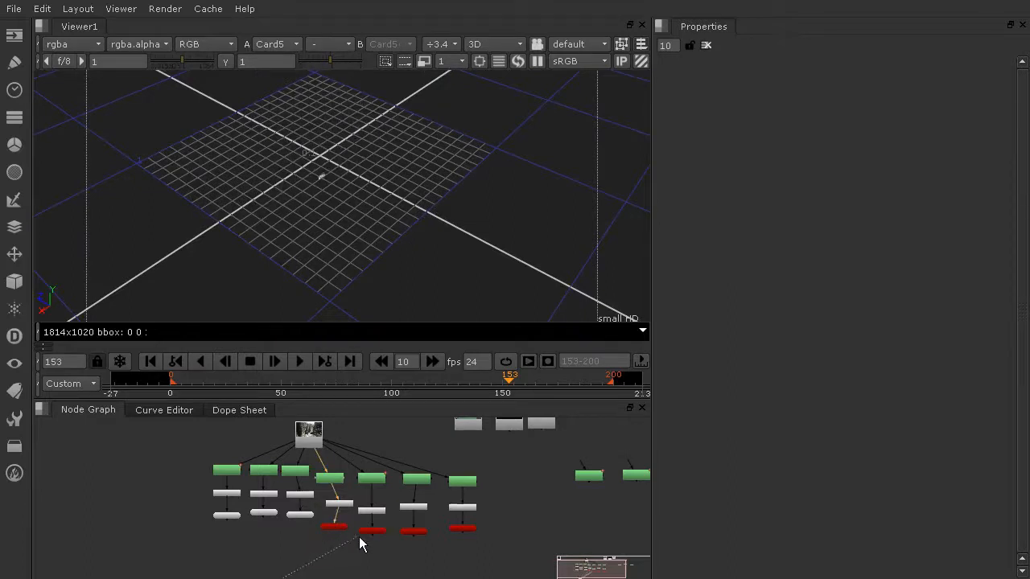
left_click(363, 541)
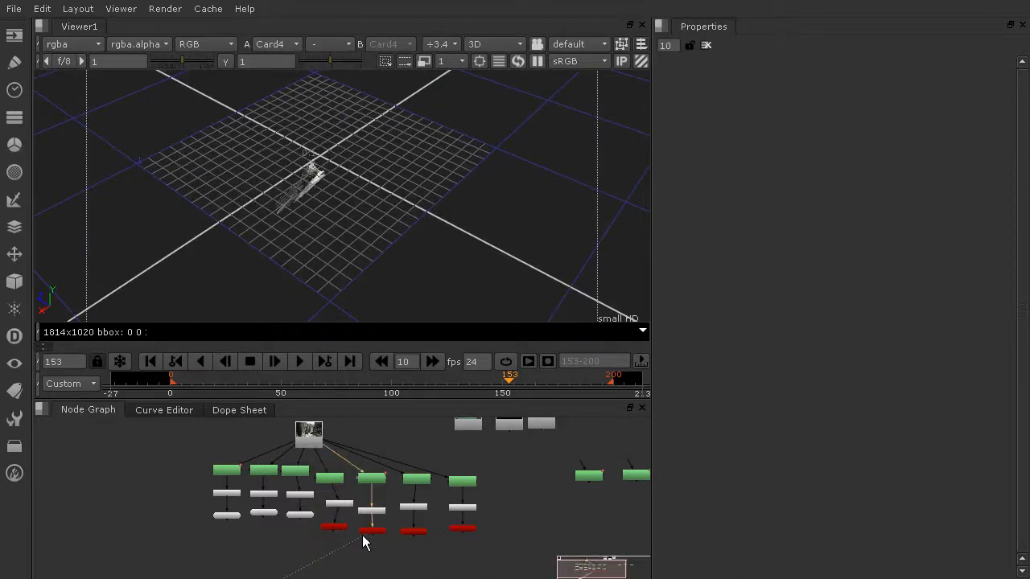
left_click(412, 532)
left_click(460, 534)
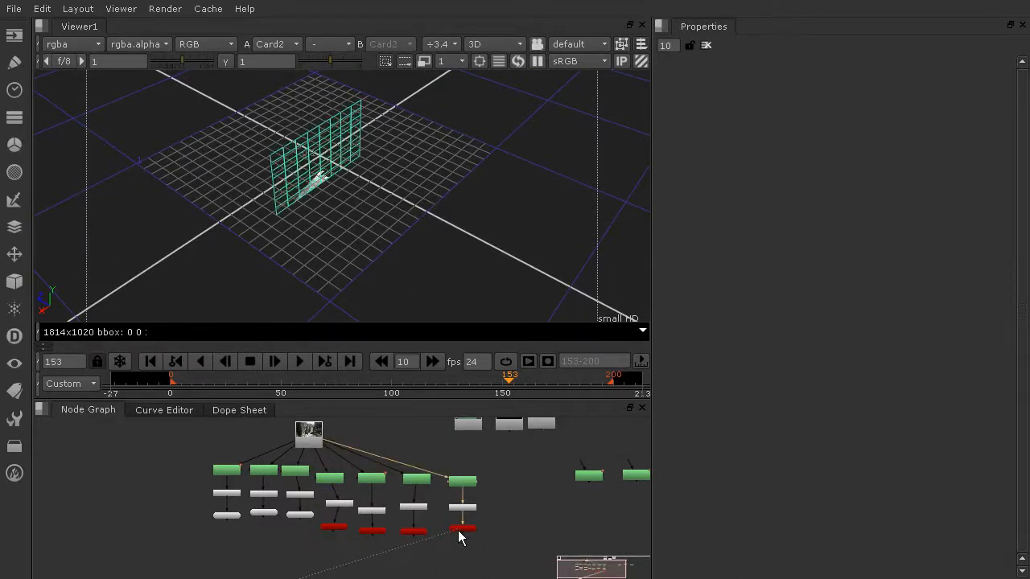
left_click_drag(324, 106, 263, 47, "ctrl")
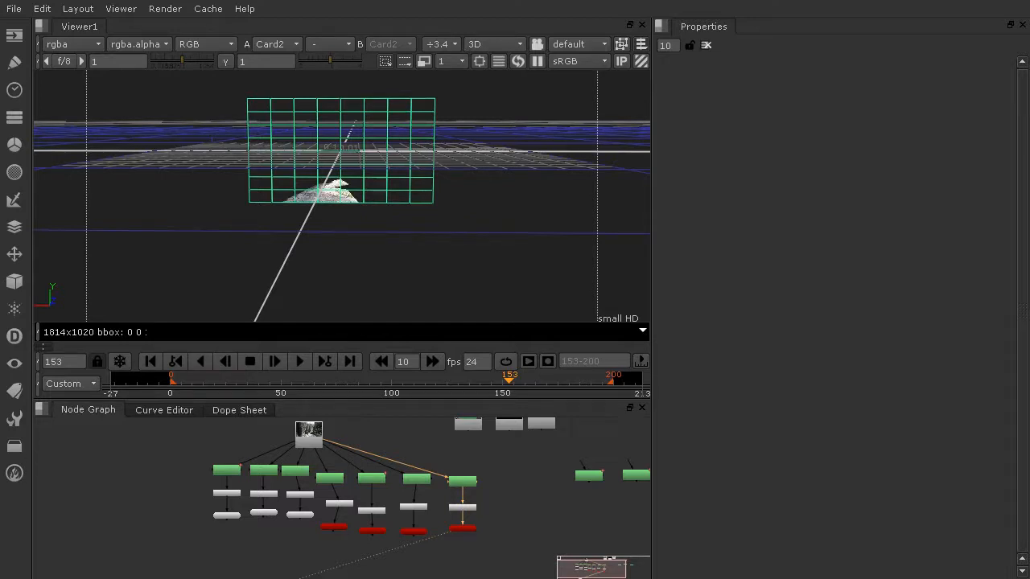
- Add a 3D Scene node and place it below the row of cylinders and cards
middle_click_drag(467, 516, 498, 473)
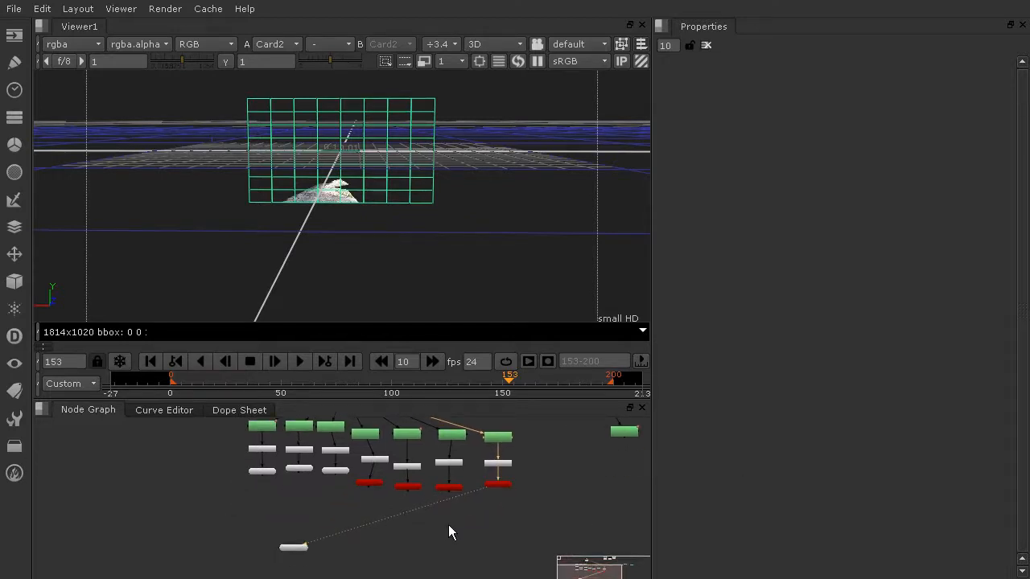
scroll(442, 524, "up", 5)
middle_click_drag(269, 496, 329, 549)
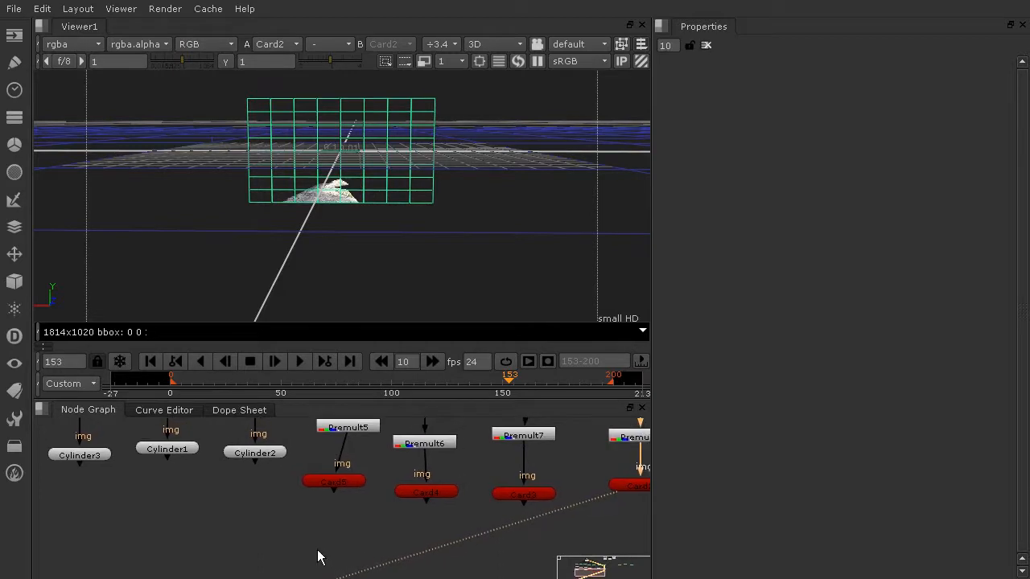
left_click(14, 281)
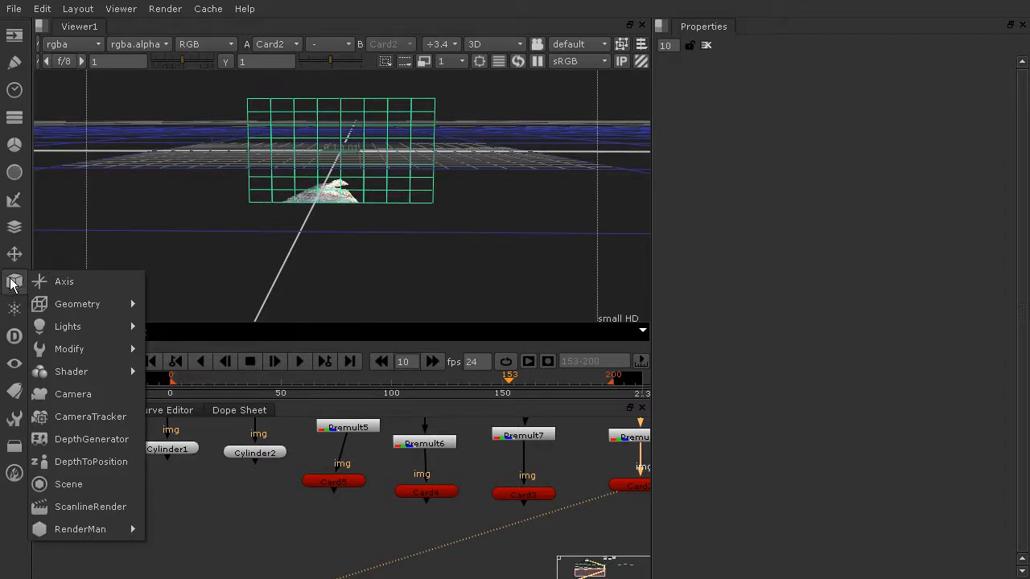
left_click(79, 487)
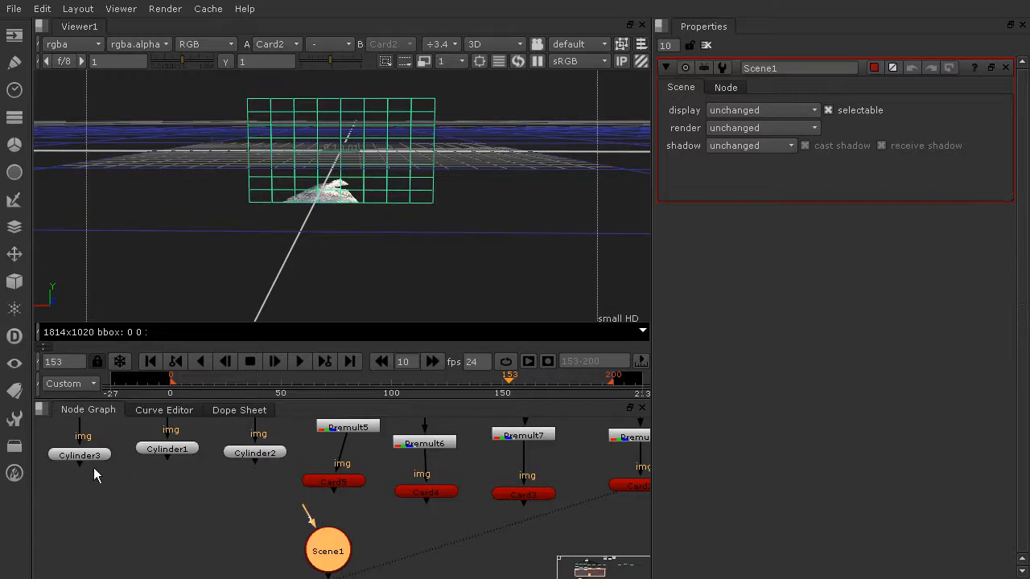
left_click_drag(328, 552, 296, 539)
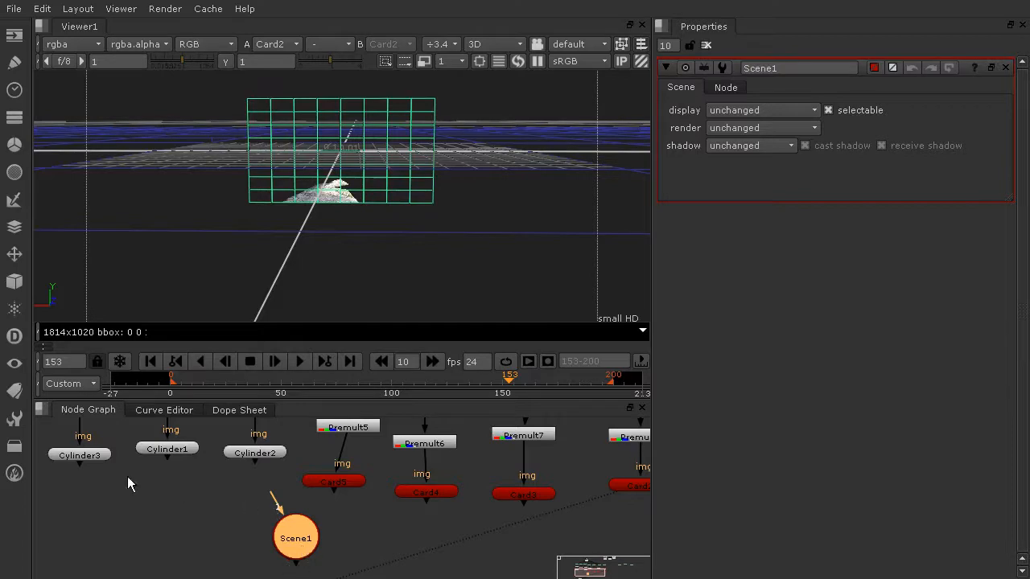
- Connect Cylinder3, Cylinder1, Cylinder2, Card5, Card4 and Card3 to the Scene node
left_click_drag(78, 468, 298, 537)
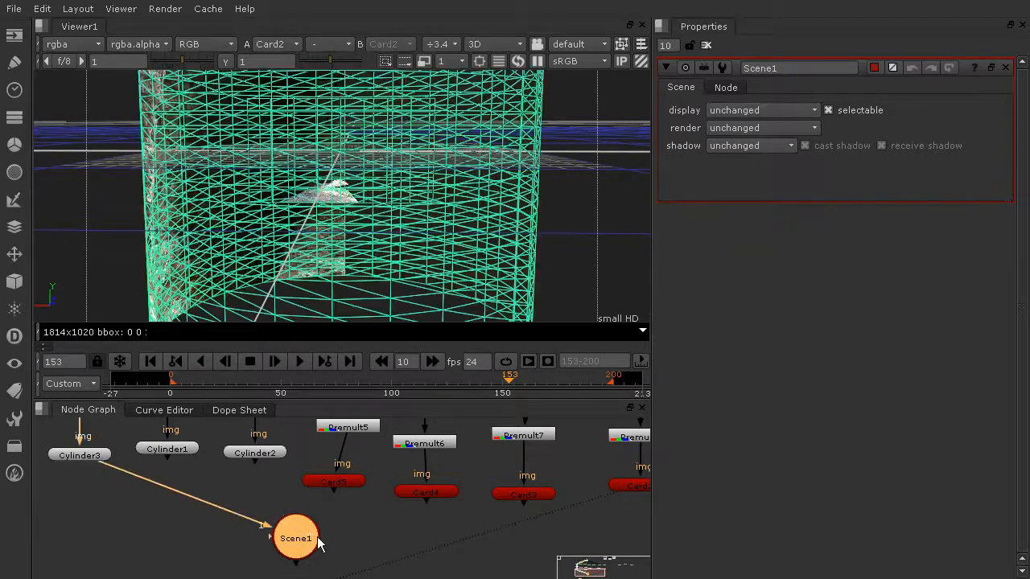
left_click_drag(194, 470, 282, 527)
left_click_drag(252, 465, 296, 546)
left_click_drag(322, 494, 297, 532)
left_click_drag(427, 502, 299, 537)
left_click_drag(521, 505, 290, 558)
- Reposition Card2, connect it to the Scene node and show the whole scene in the viewer
middle_click_drag(507, 471, 411, 462)
left_click(545, 486)
left_click_drag(544, 486, 498, 521)
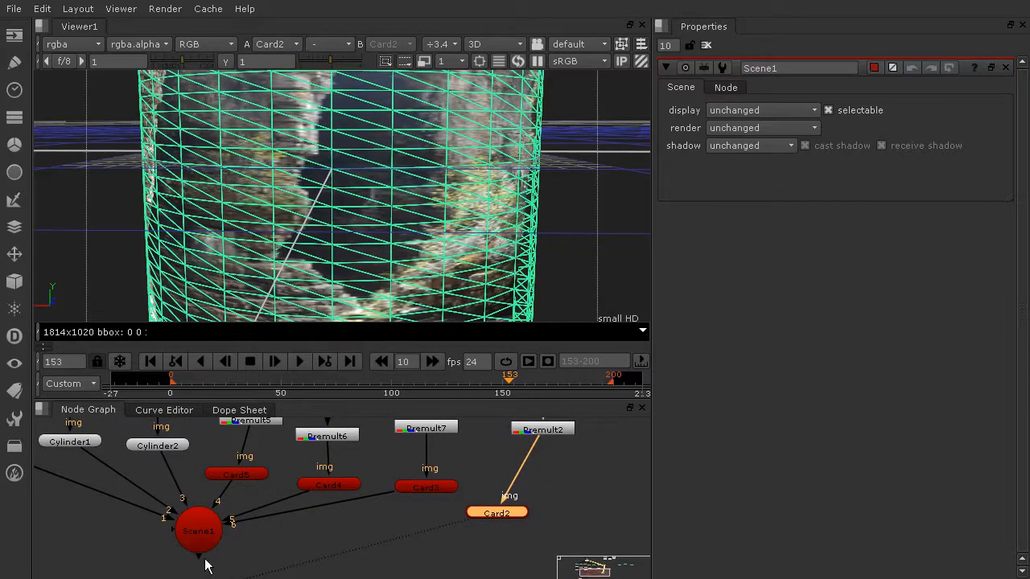
mouse_move(173, 537)
left_mouse_down()
mouse_move(346, 555)
mouse_move(503, 514)
mouse_move(513, 495)
mouse_move(185, 538)
left_mouse_up()
- Examine the combined cylinders and cards in the 3D view from several angles
scroll(402, 172, "down", 8)
mouse_move(485, 147)
left_mouse_down("ctrl")
mouse_move(394, 259)
mouse_move(416, 434)
mouse_move(683, 324)
mouse_move(473, 163)
mouse_move(249, 297)
mouse_move(542, 315)
mouse_move(738, 224)
mouse_move(596, 145)
mouse_move(402, 121)
mouse_move(274, 129)
mouse_move(773, 211)
mouse_move(489, 405)
mouse_move(459, 454)
mouse_move(491, 169)
mouse_move(483, 164)
left_mouse_up("ctrl")
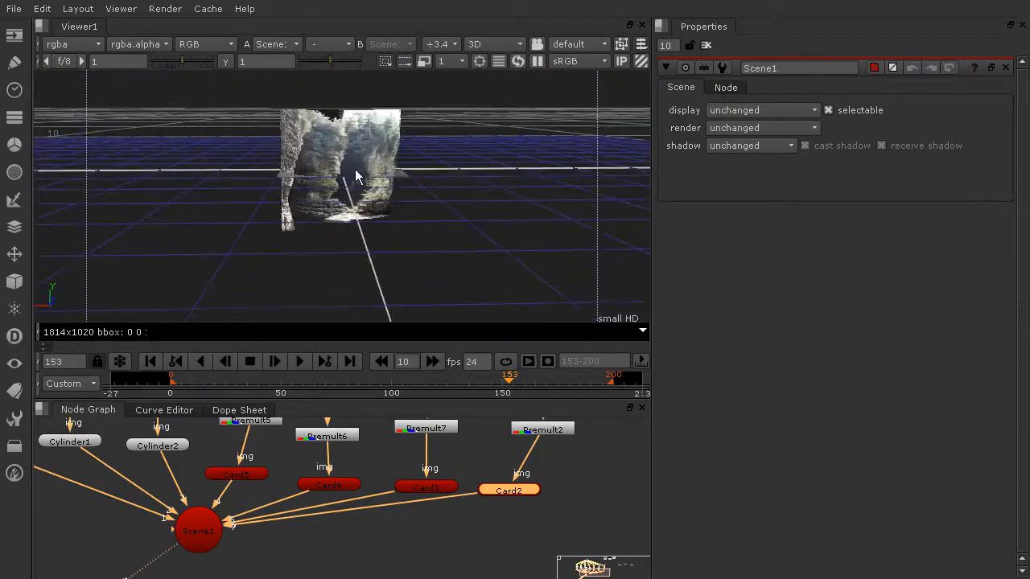
scroll(349, 170, "up", 6)
left_click_drag(439, 156, 598, 195, "ctrl")
left_click(358, 200)
left_click(291, 504)
middle_click_drag(158, 496, 189, 510)
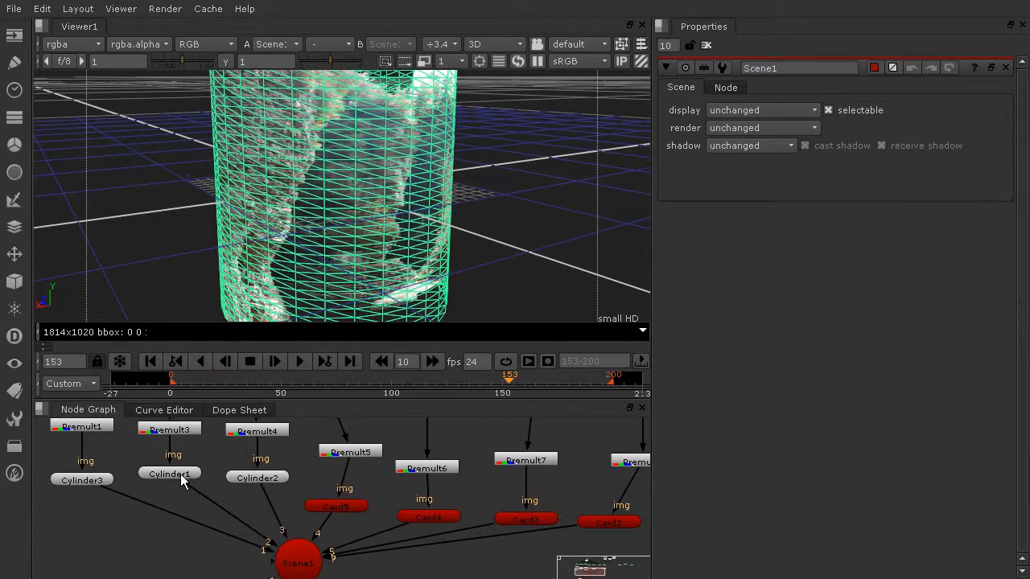
- Open the properties of Cylinder1 and Cylinder2 and move Cylinder2 along Z to about 2.93
left_click(177, 474)
left_click(252, 476, "shift")
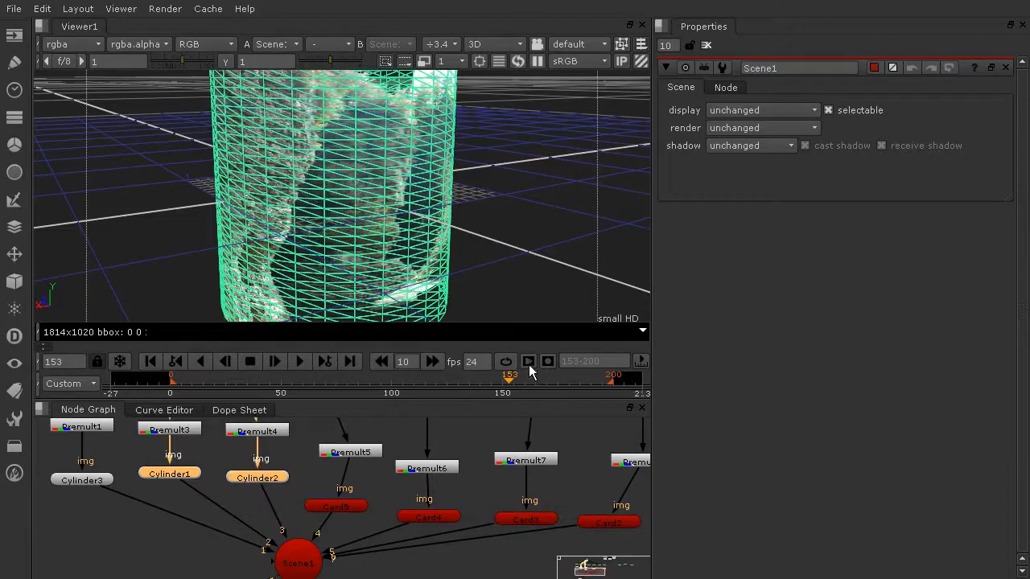
scroll(545, 169, "down", 3)
left_click_drag(545, 169, 234, 409, "alt")
key("super")
scroll(266, 151, "up", 4)
left_click_drag(260, 150, 283, 207, "alt")
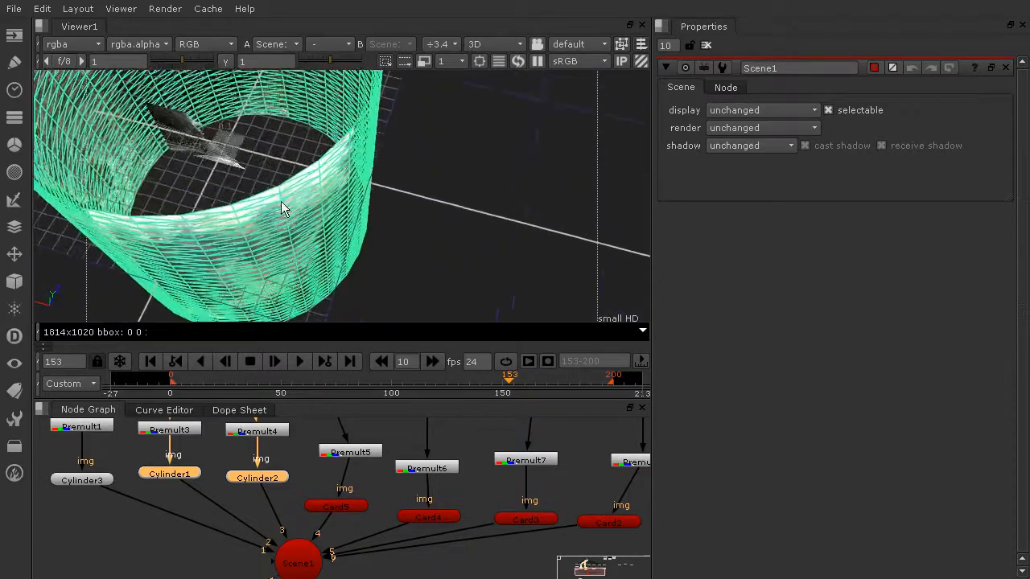
double_click(191, 474)
left_click(275, 479)
double_click(274, 479)
left_click(168, 476, "shift")
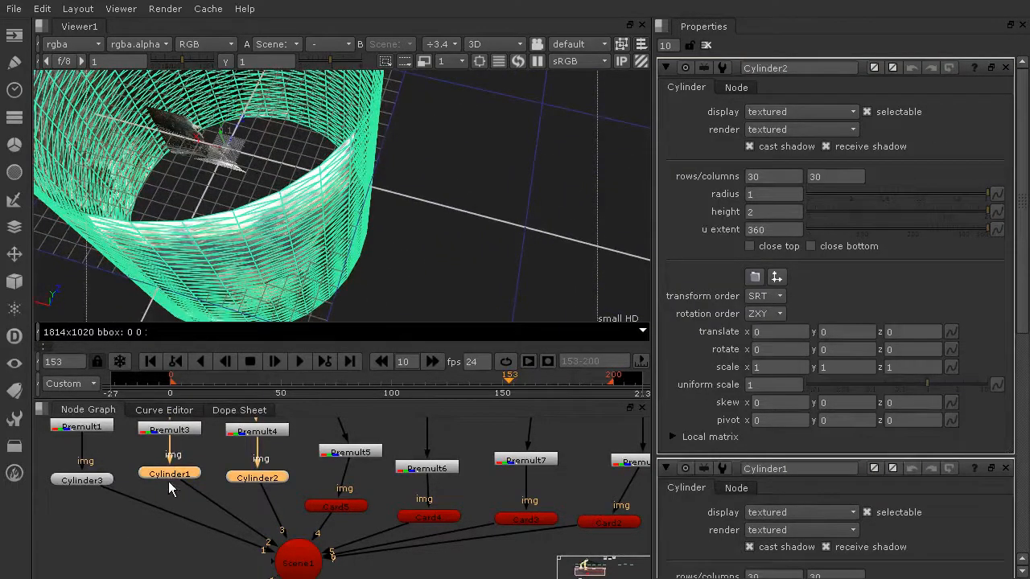
scroll(283, 132, "up", 2)
left_click_drag(203, 124, 378, 21)
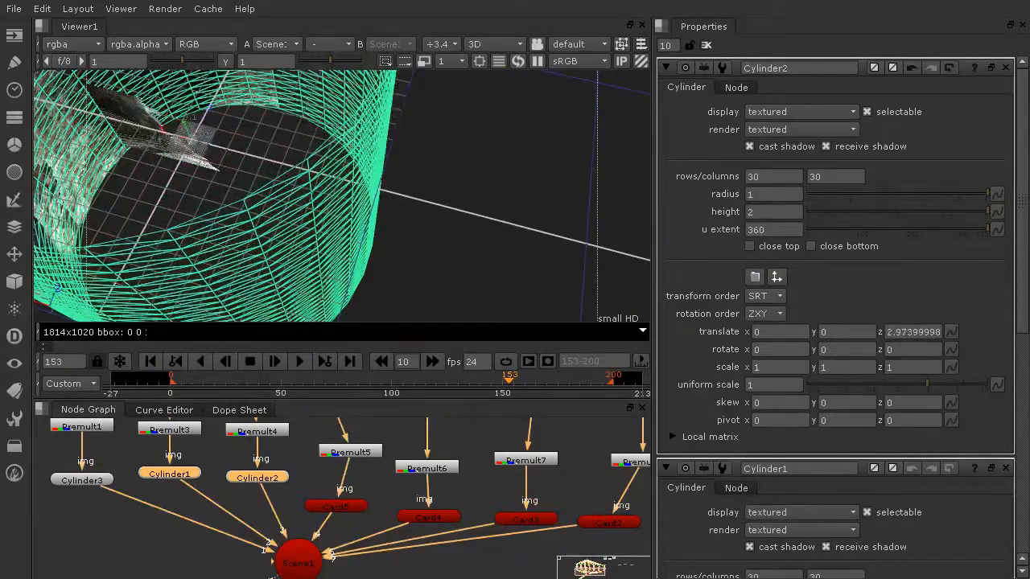
- Examine the transform handles at the scene origin up close
scroll(381, 159, "down", 4)
middle_click_drag(310, 160, 243, 208)
scroll(244, 206, "up", 3)
scroll(244, 206, "up", 2)
middle_click_drag(101, 246, 338, 179)
scroll(239, 218, "up", 4)
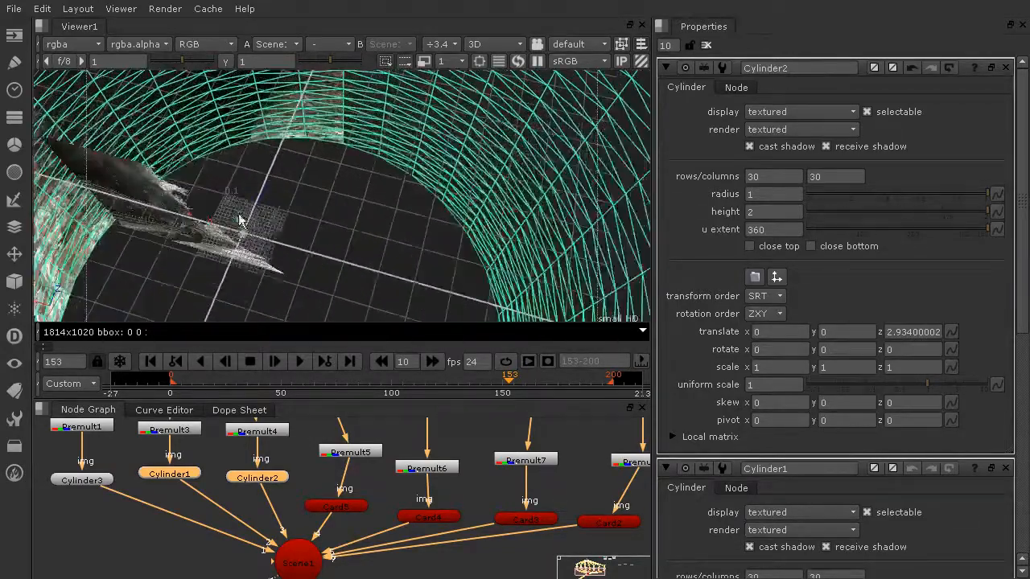
middle_click_drag(141, 250, 270, 205)
scroll(280, 201, "up", 3)
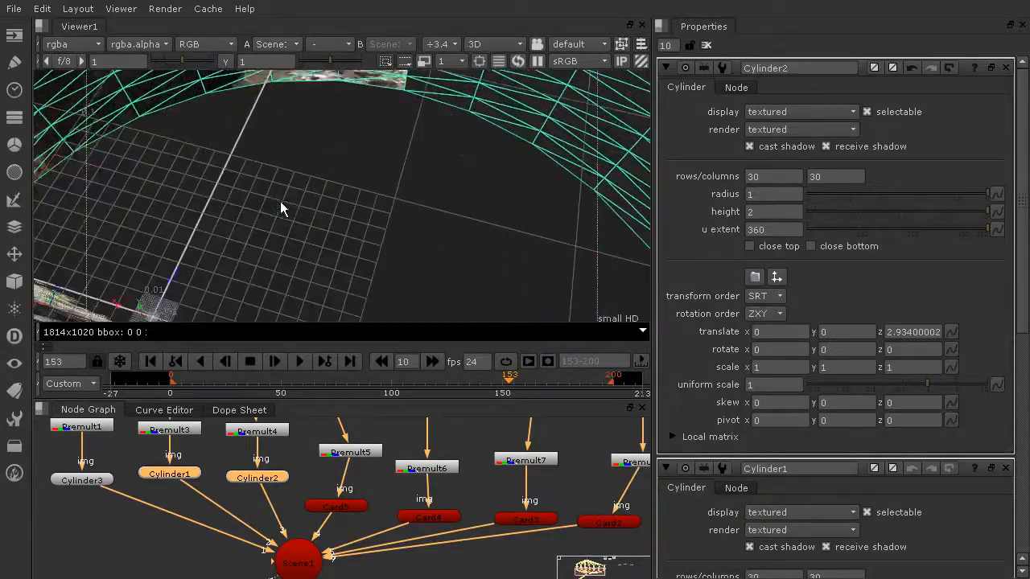
middle_click_drag(141, 302, 255, 222)
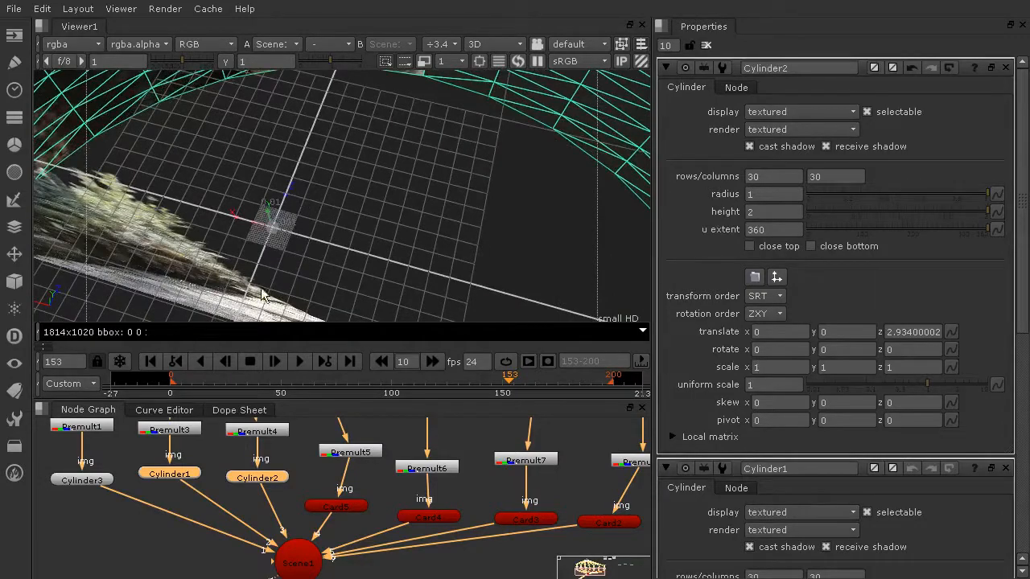
left_click_drag(294, 219, 402, 80, "ctrl")
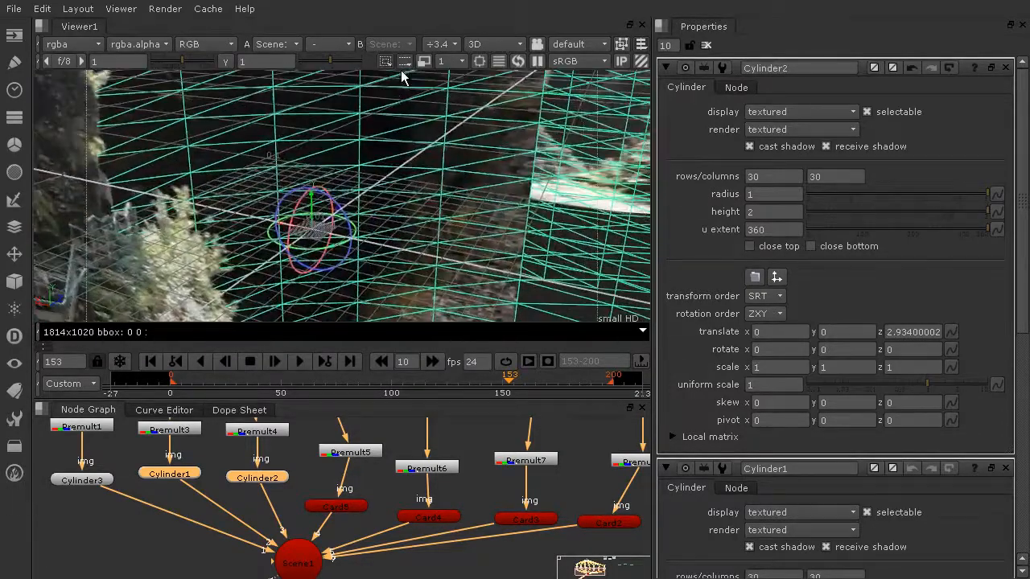
scroll(300, 240, "up", 5)
scroll(300, 238, "down", 4)
scroll(302, 217, "up", 3)
left_click_drag(304, 211, 213, 279, "ctrl")
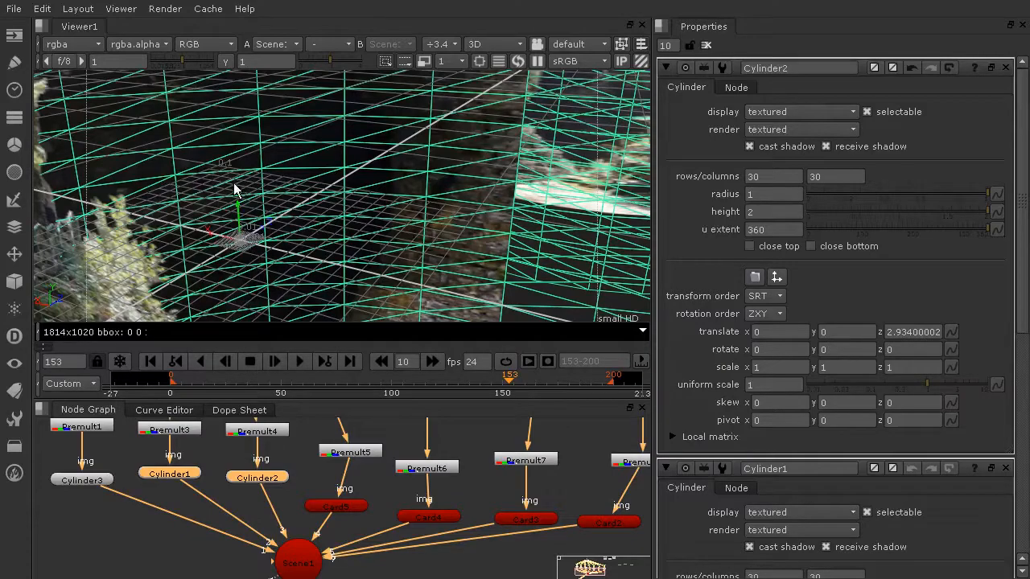
- Try moving Cylinder1 along its Y, X and Z axes, undoing each move
left_click_drag(237, 207, 233, 145)
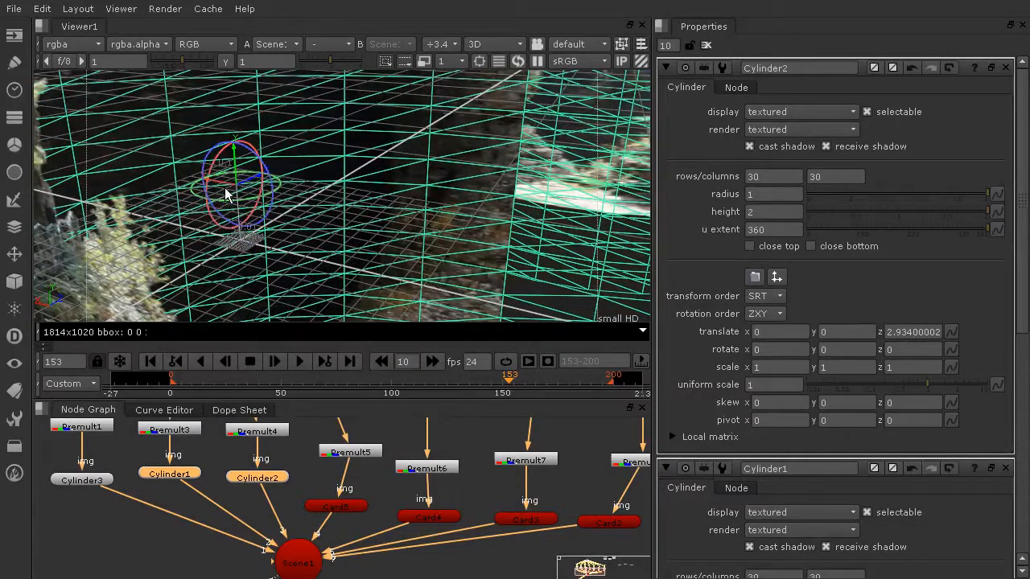
key("ctrl+z")
left_click_drag(217, 237, 329, 244)
key("ctrl+z")
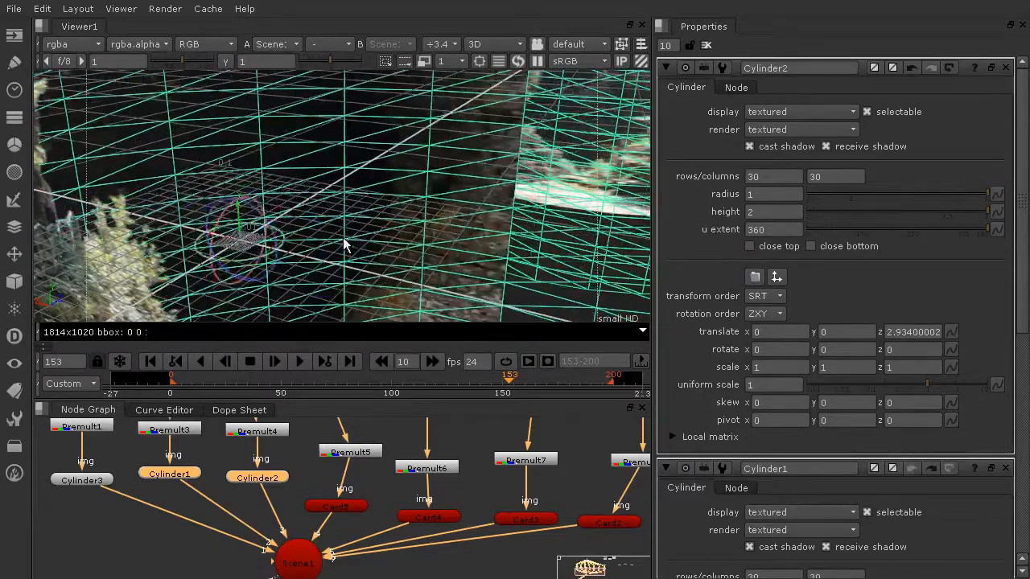
left_click_drag(267, 231, 410, 205)
key("ctrl+z")
- Open the properties of Cylinder3 and set its uniform scale to 0.42
scroll(464, 153, "down", 8)
left_click(99, 489)
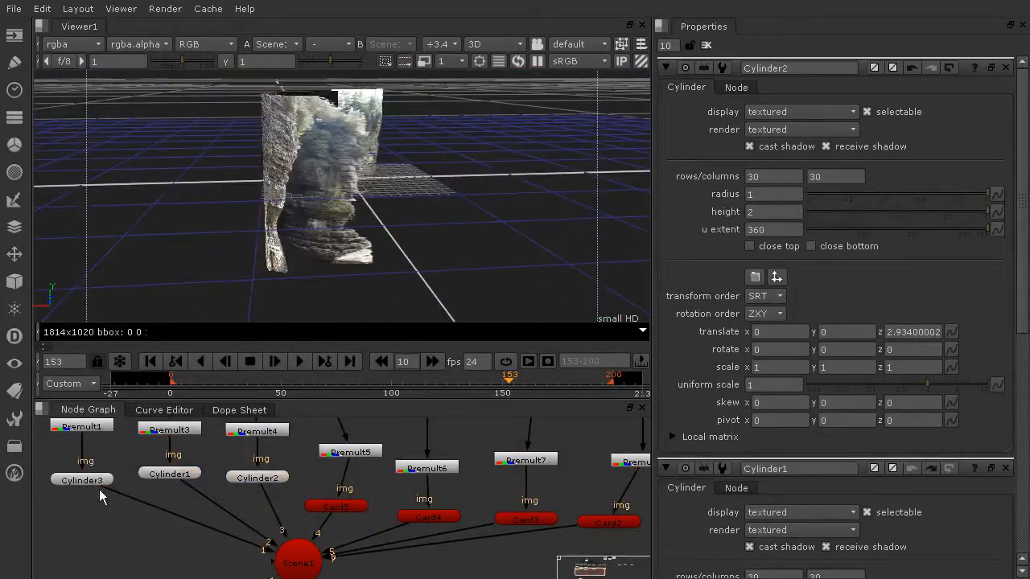
left_click(89, 480)
left_click_drag(408, 206, 567, 323, "ctrl")
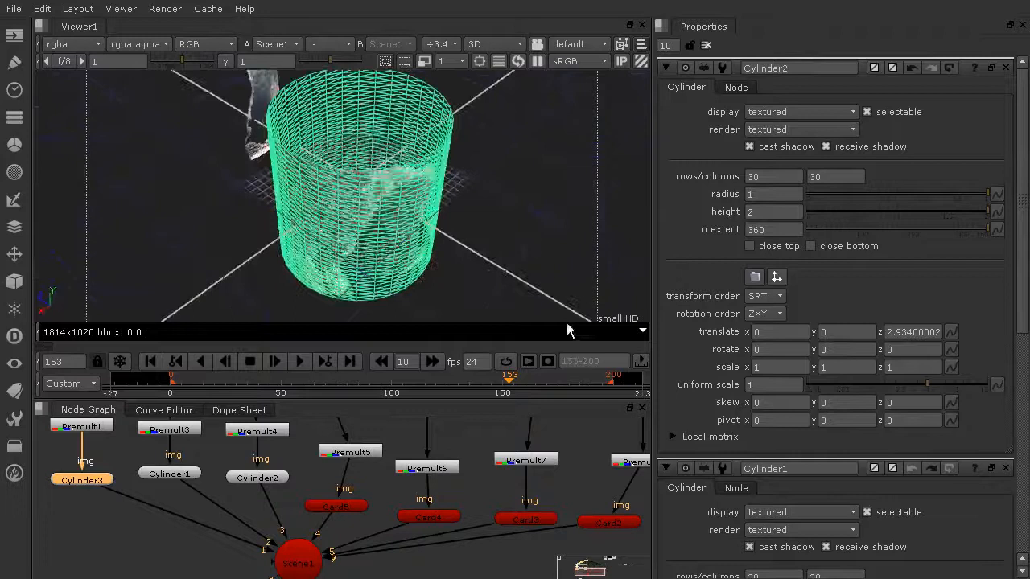
double_click(82, 480)
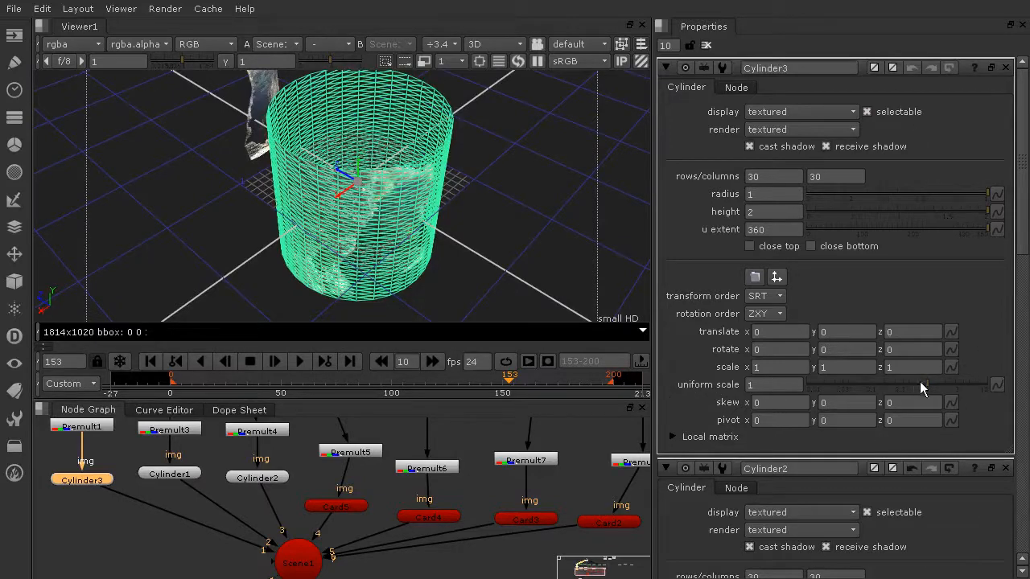
left_click_drag(923, 386, 903, 386)
- Select Cylinder1 in the 3D view and move it away from the scene origin along Z
left_click_drag(624, 215, 312, 86, "ctrl")
middle_click_drag(312, 90, 381, 174, "alt")
left_click_drag(380, 173, 352, 147, "ctrl")
scroll(510, 176, "down", 5)
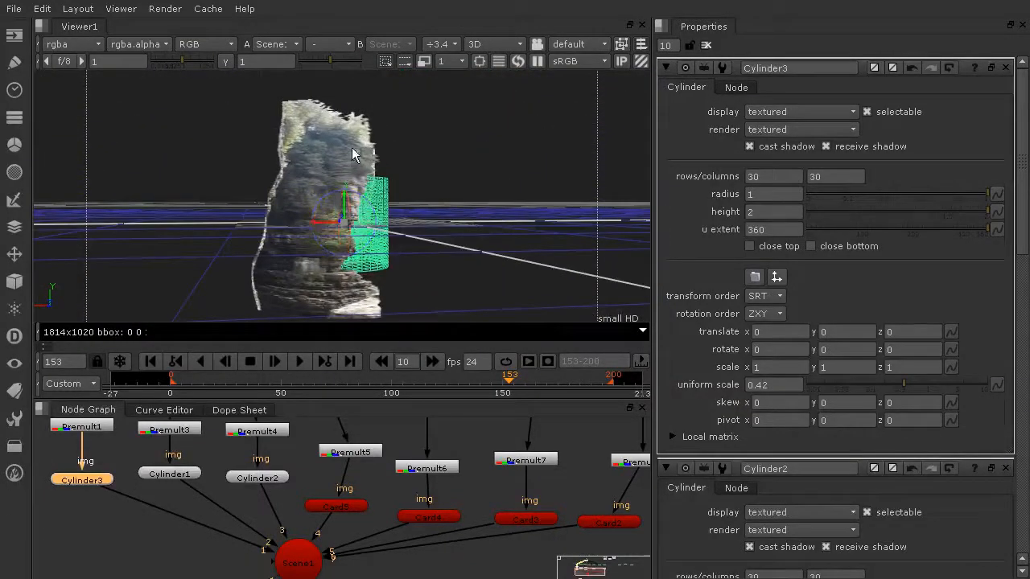
left_click(352, 148)
left_click_drag(507, 122, 314, 406, "ctrl")
left_click_drag(366, 213, 590, 98)
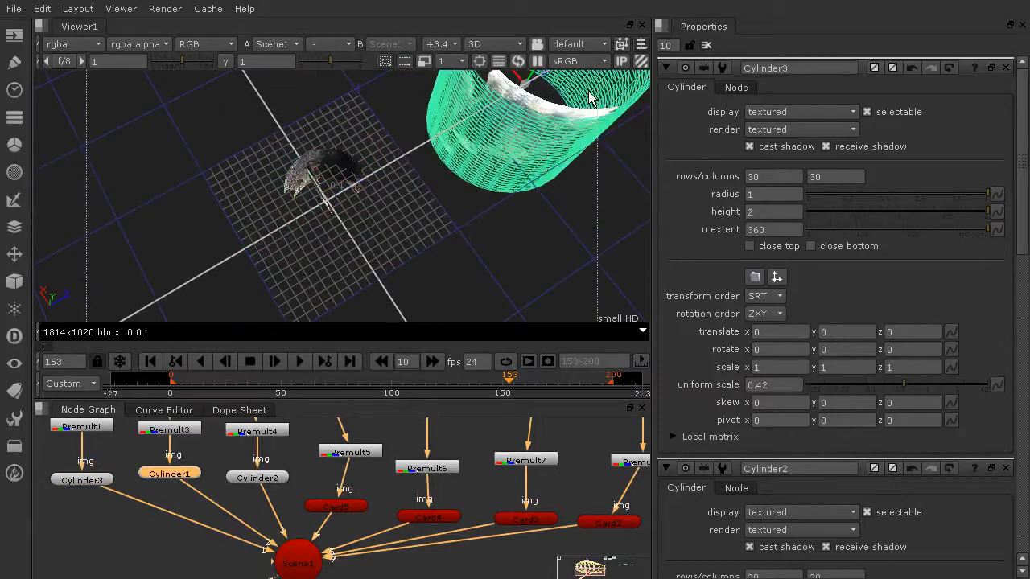
left_click(558, 184)
- Examine the spacing between the cliff cylinders and the foreground from several angles
left_click_drag(593, 172, 386, 169, "ctrl")
middle_click_drag(386, 169, 425, 225, "alt")
left_click_drag(425, 225, 295, 136, "ctrl")
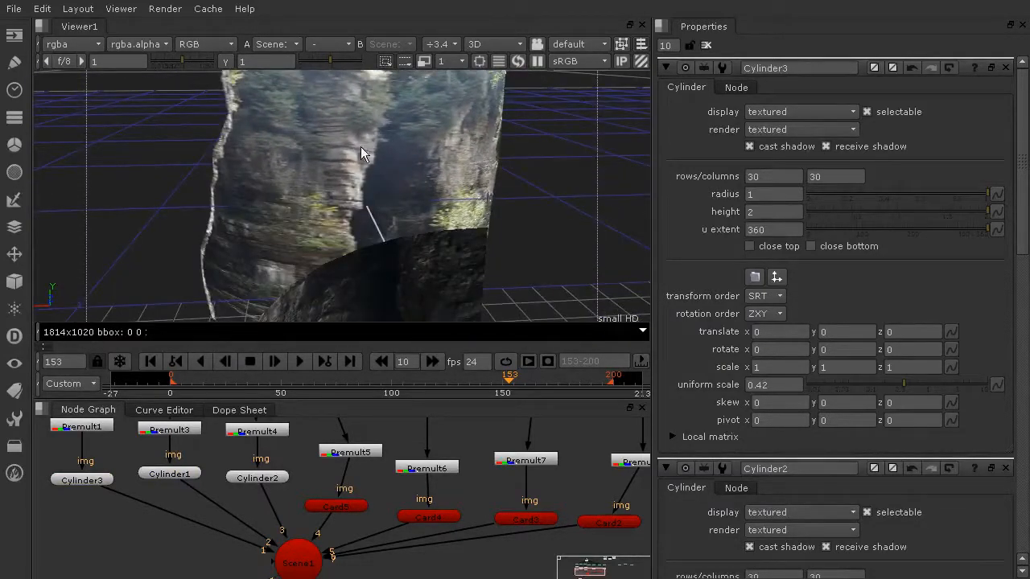
mouse_move(468, 147)
left_mouse_down("ctrl")
mouse_move(316, 138)
mouse_move(448, 146)
left_mouse_up("ctrl")
left_click_drag(572, 149, 156, 159, "ctrl")
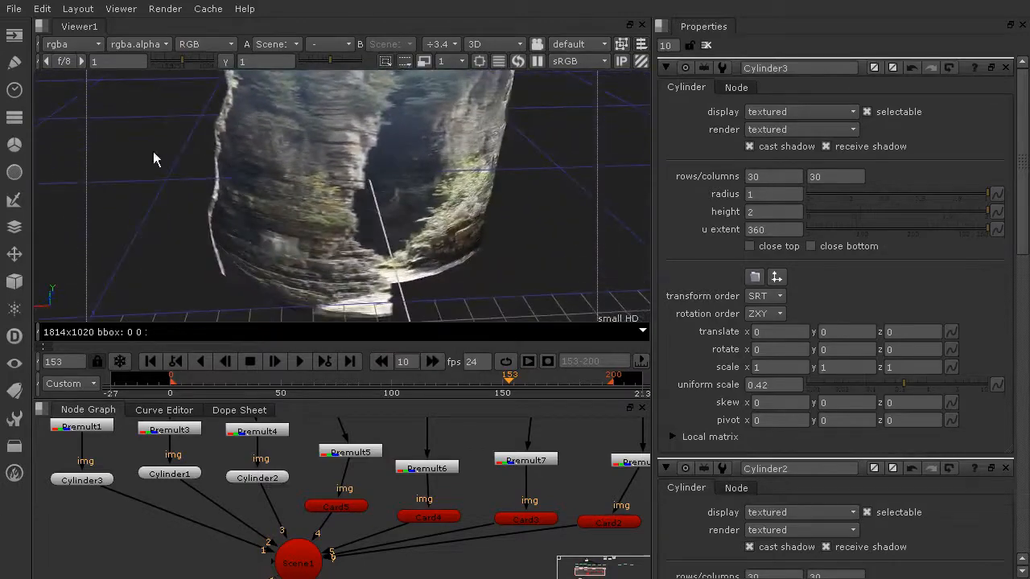
left_click_drag(498, 156, 313, 91, "ctrl")
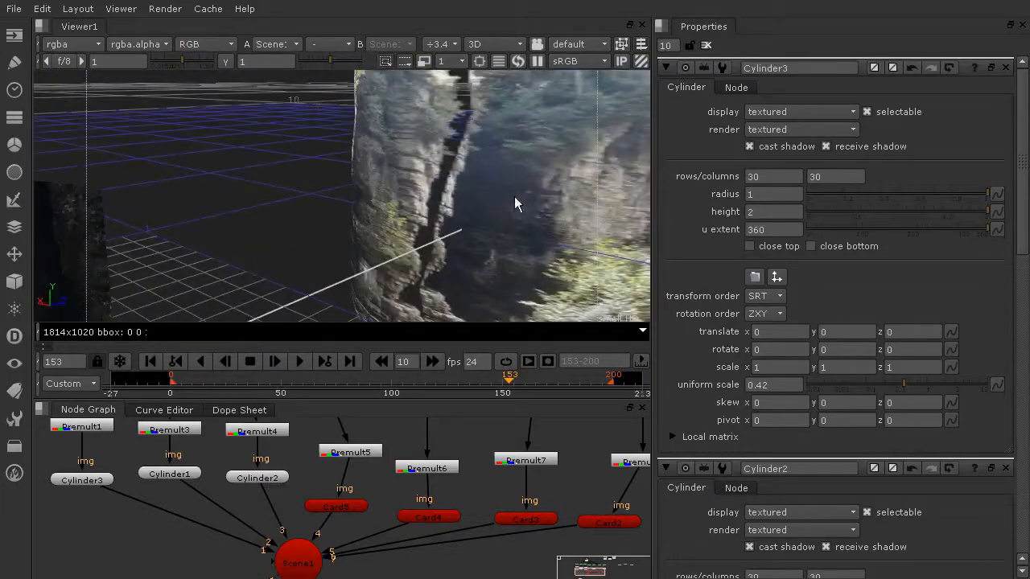
left_click_drag(514, 204, 521, 169, "ctrl")
left_click_drag(370, 203, 153, 198, "ctrl")
- Move Cylinder3 sideways along X to about 1.37
left_click(392, 177)
left_click(472, 292)
scroll(385, 229, "up", 2)
mouse_move(385, 229)
left_mouse_down("ctrl")
mouse_move(459, 230)
mouse_move(405, 226)
left_mouse_up("ctrl")
left_click_drag(402, 293, 439, 233, "ctrl")
- Select Card2 and inspect the WALK_PATH roto branch that feeds it
left_click(383, 229)
scroll(618, 506, "down", 2)
scroll(603, 491, "up", 4)
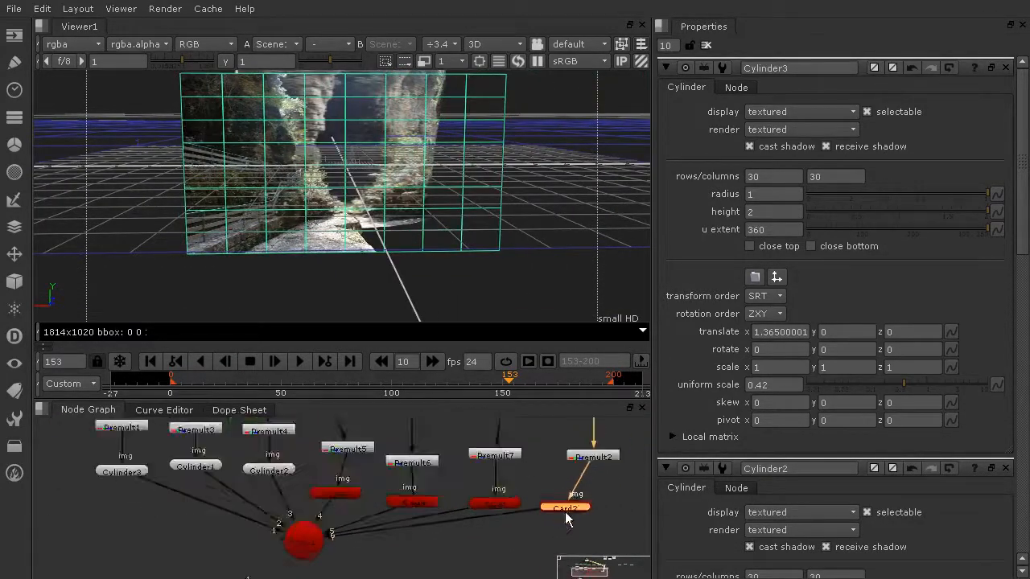
middle_click_drag(589, 472, 465, 571)
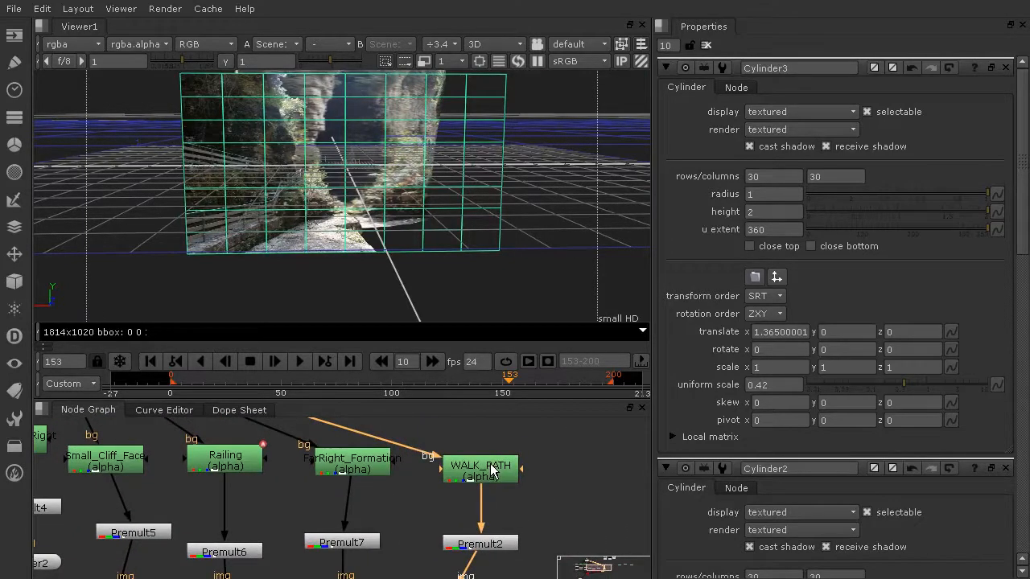
- Open the properties of Card2 and move the walk path card along X to about -0.46
scroll(494, 471, "down", 2)
double_click(446, 542)
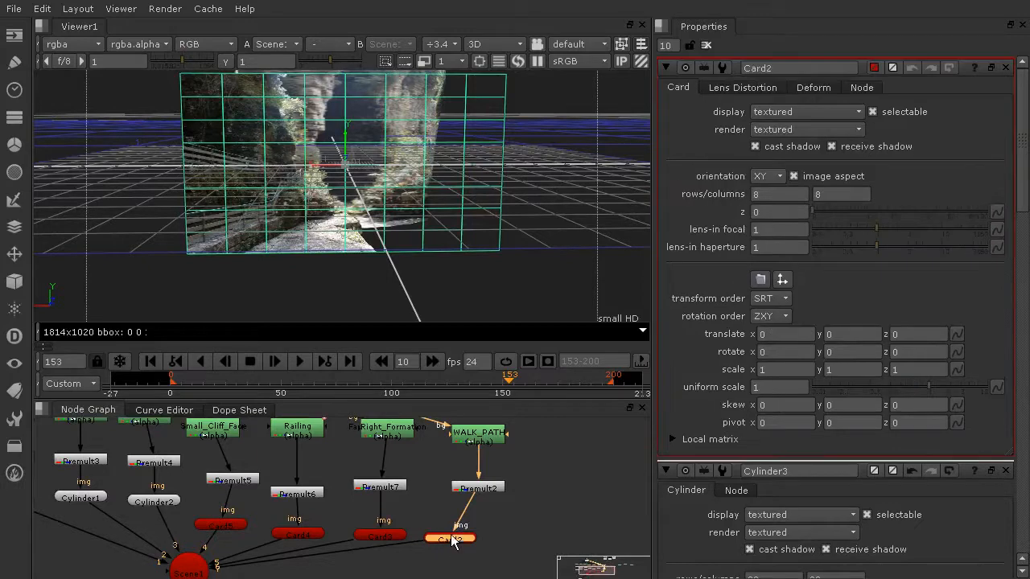
left_click_drag(321, 170, 384, 168)
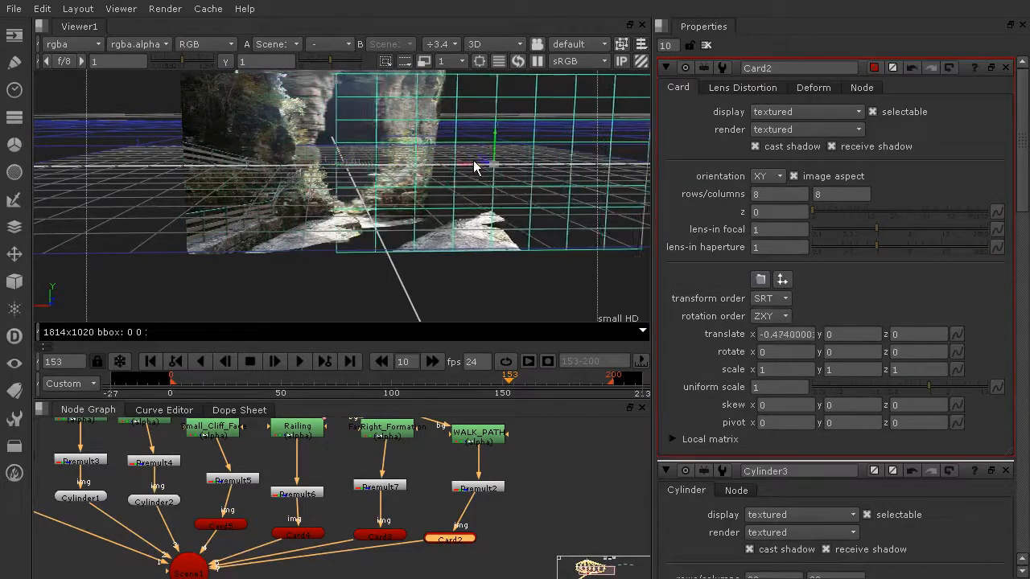
- Select Card3 in the 3D view and move it to about X -0.068 and Z -0.097
left_click(284, 186)
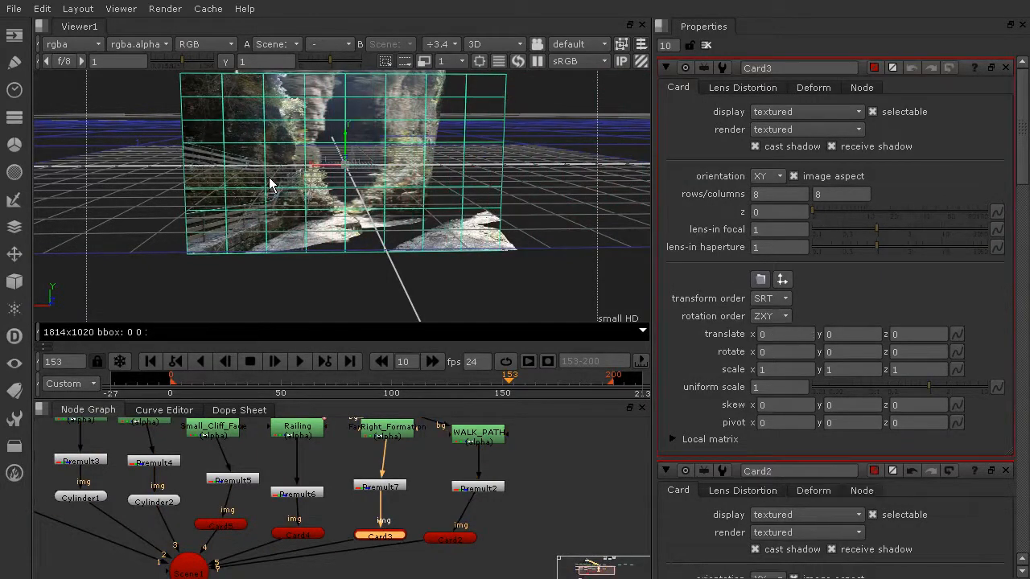
left_click_drag(319, 166, 311, 197)
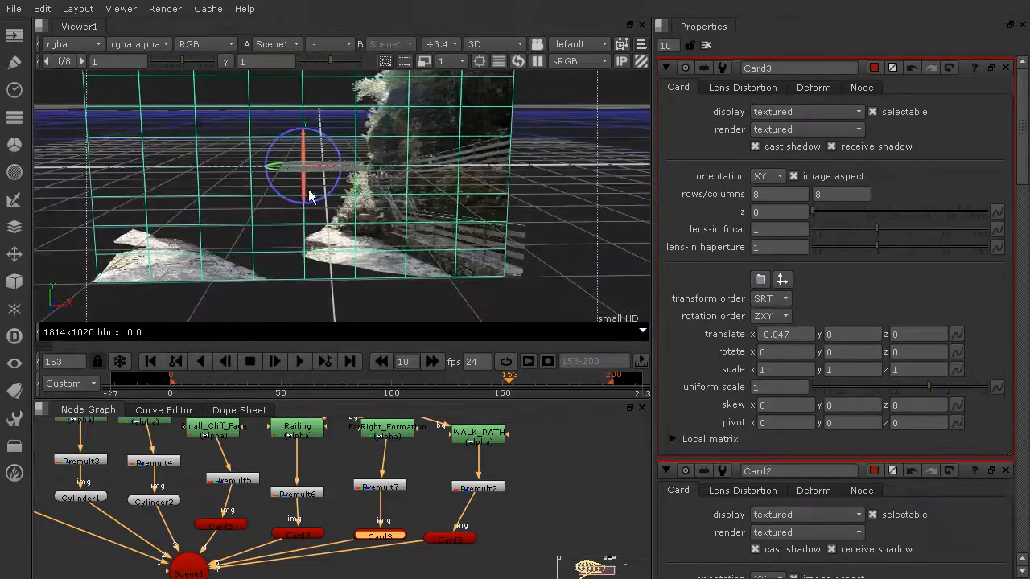
left_click_drag(388, 216, 599, 215, "alt")
left_click_drag(388, 187, 165, 4)
- Select Card2 in the 3D view and slide the walk path card along X relative to the railing
left_click(448, 226)
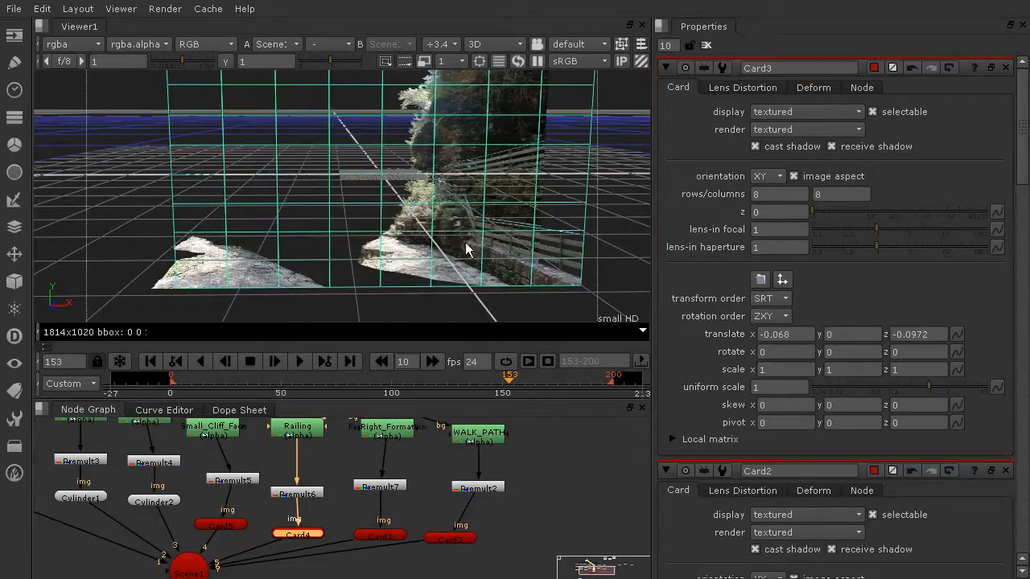
scroll(371, 190, "down", 4)
scroll(412, 178, "up", 5)
left_click_drag(407, 176, 317, 172, "alt")
key("Right")
left_click(317, 173)
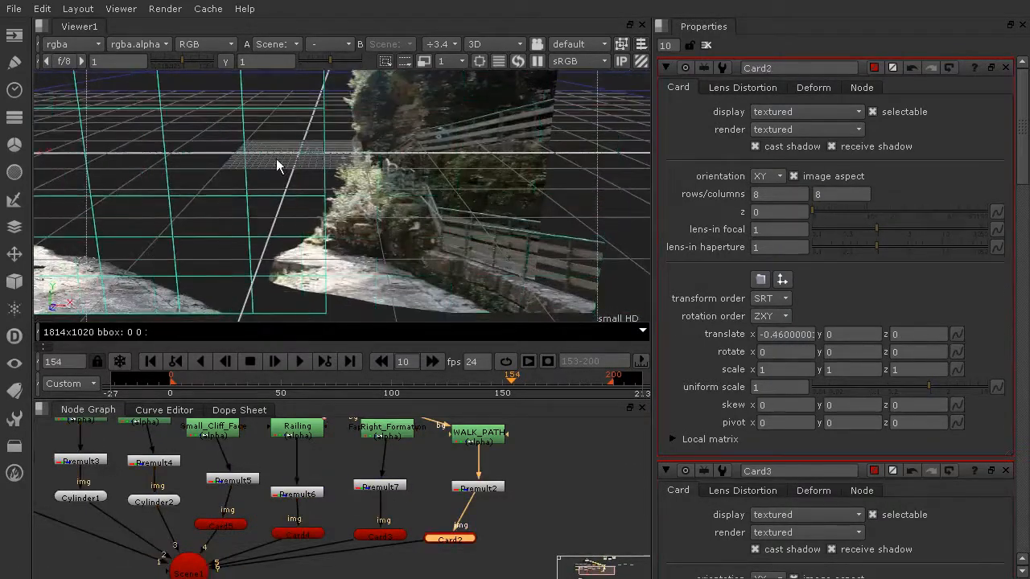
left_click_drag(215, 198, 232, 174, "ctrl")
left_click_drag(139, 159, 242, 157)
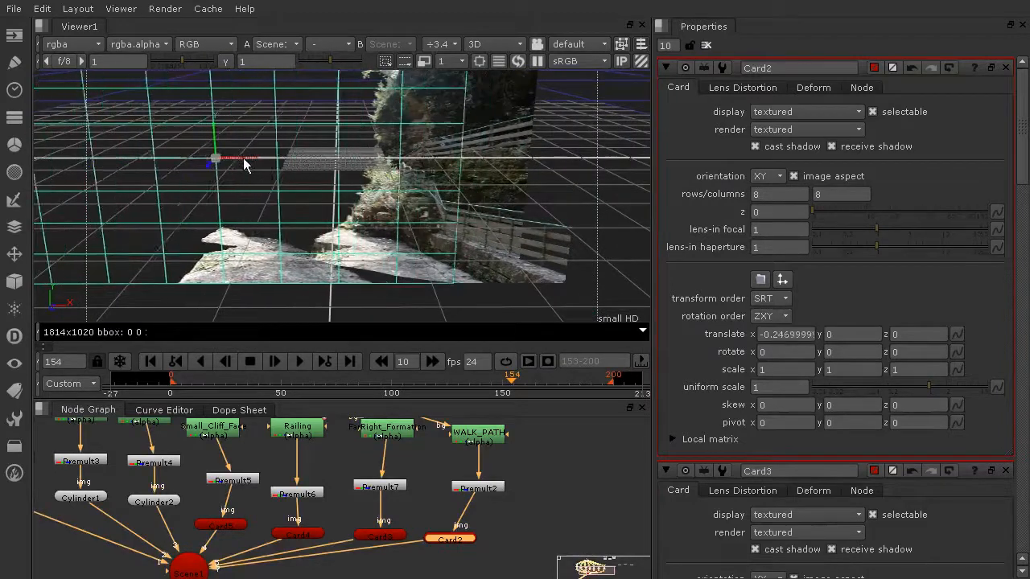
- Move Card4 to about X -0.098 and Z -0.063, and shift Card2 along X to about -0.53
left_click(494, 255)
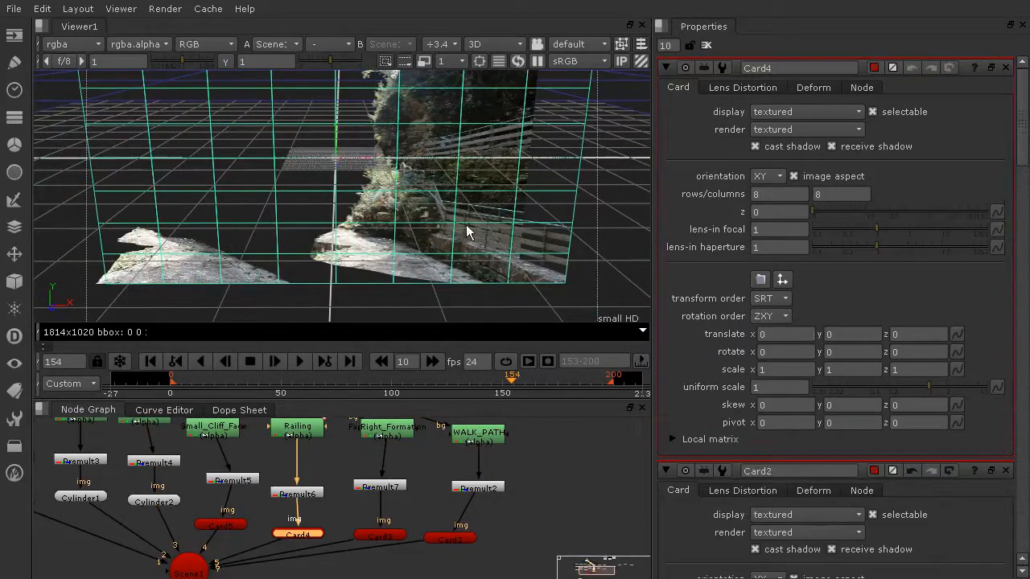
left_click_drag(370, 165, 322, 167)
left_click_drag(495, 205, 368, 271, "ctrl")
left_click(364, 272)
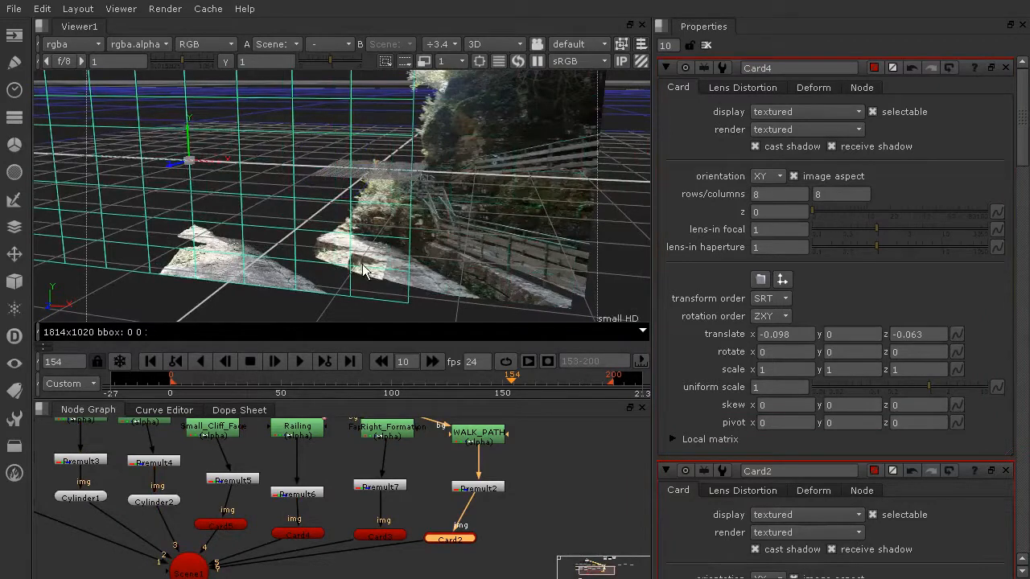
left_click_drag(225, 169, 177, 159)
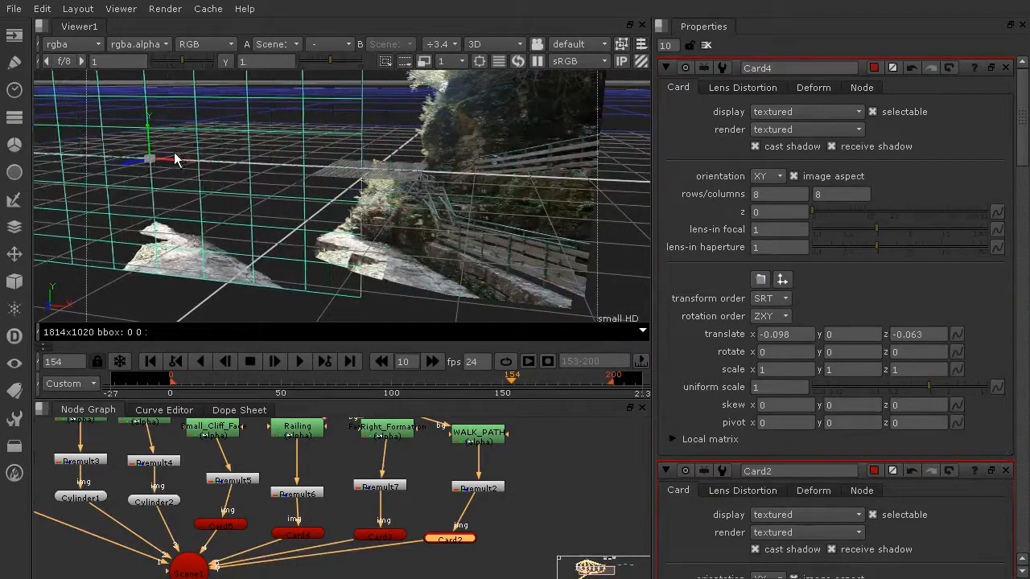
- Select Card5 and move it along X to about -0.524 so its cliff piece lines up with the walk path's edge
left_click(380, 276)
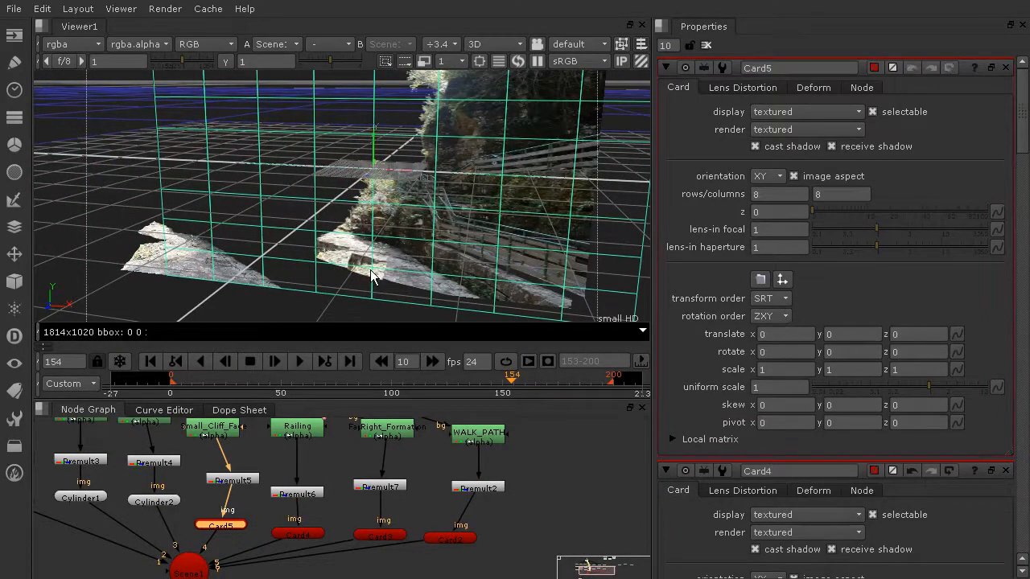
left_click_drag(394, 182, 311, 187)
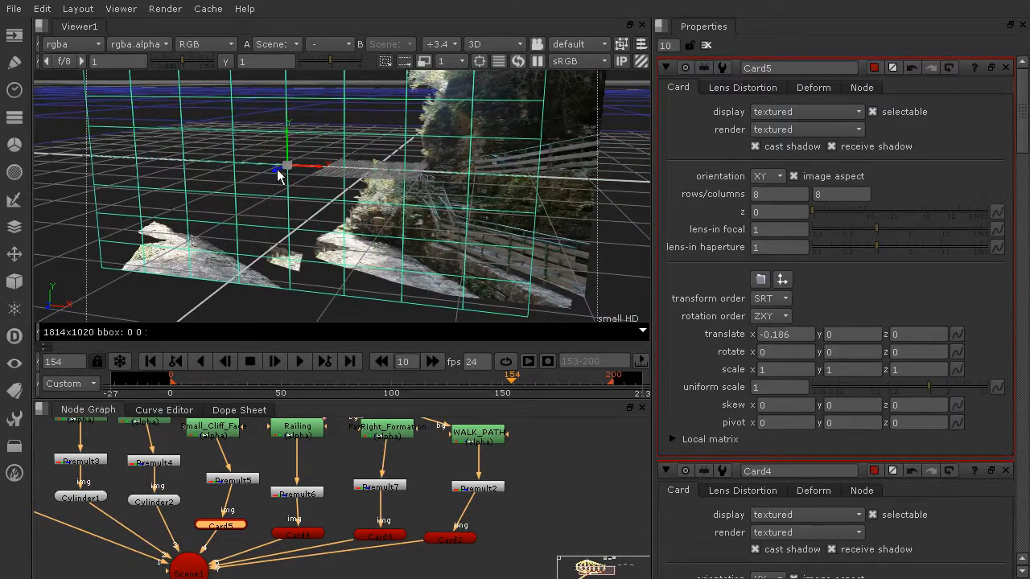
left_click_drag(297, 174, 210, 162)
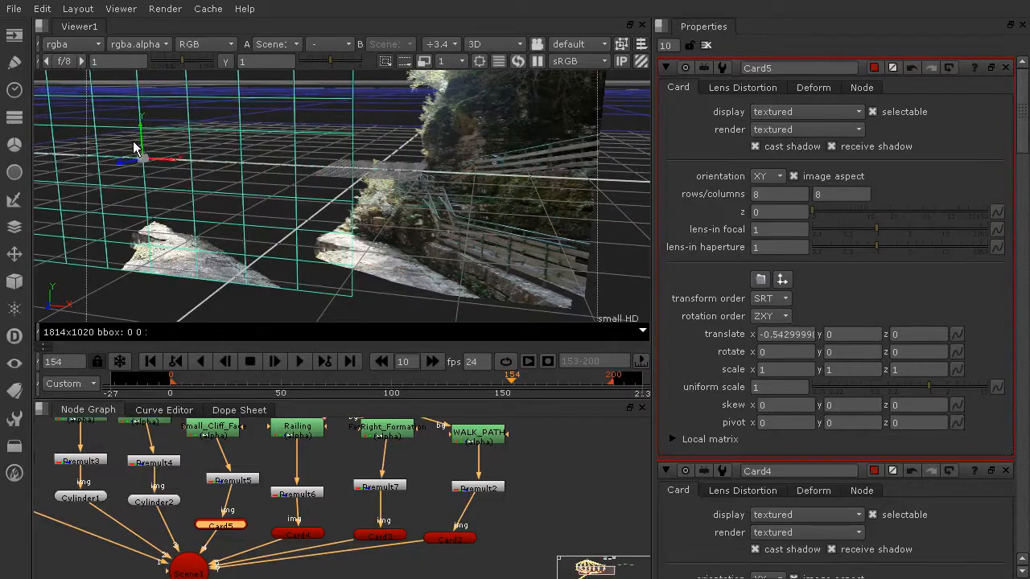
scroll(156, 257, "up", 3)
left_click_drag(76, 305, 476, 136, "alt")
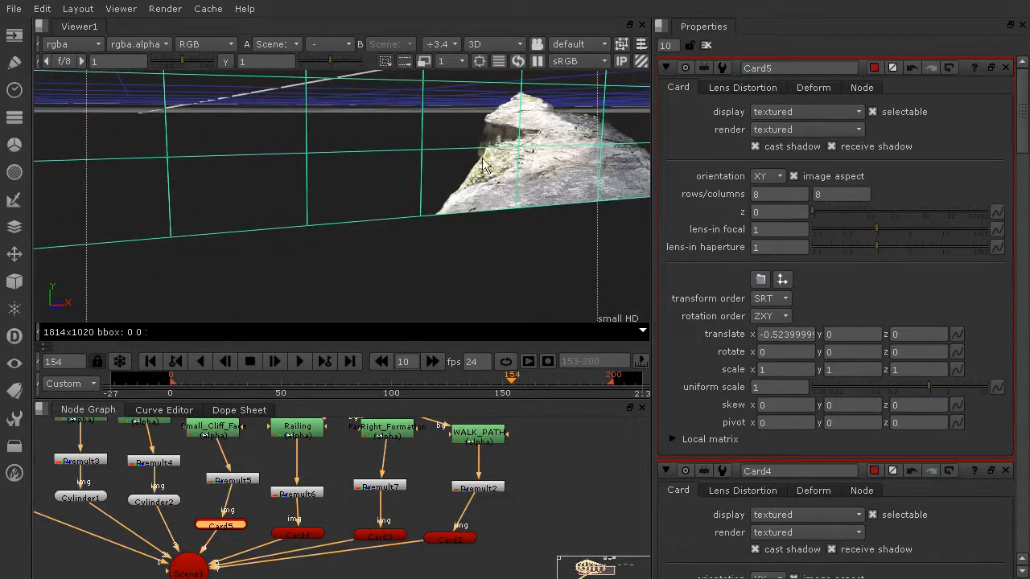
left_click_drag(420, 172, 378, 274, "ctrl")
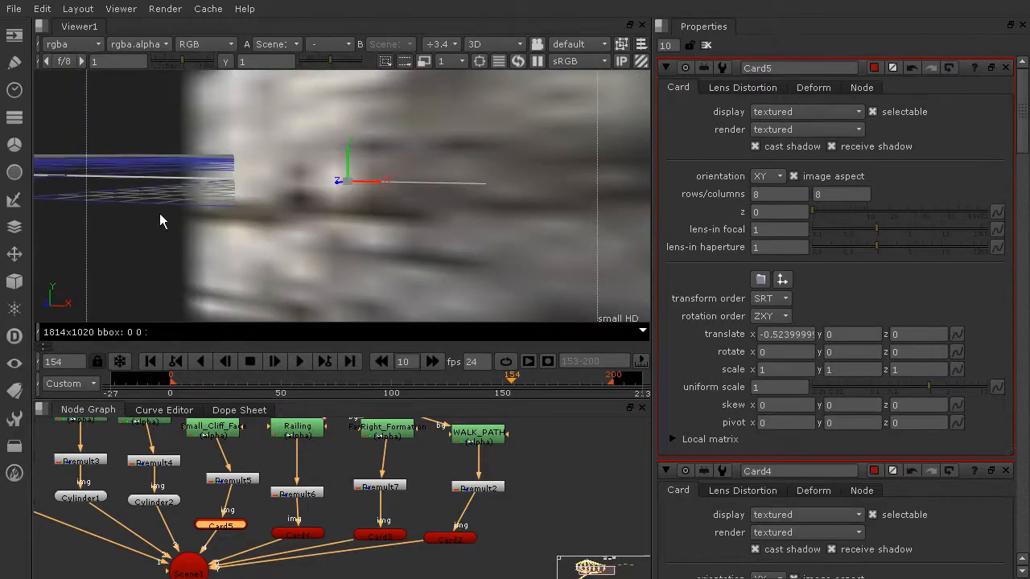
left_click_drag(160, 214, 295, 264, "ctrl")
- Select Card2 and set its X rotation to -90 so the walk path lies flat
left_click(241, 303)
left_click(400, 271)
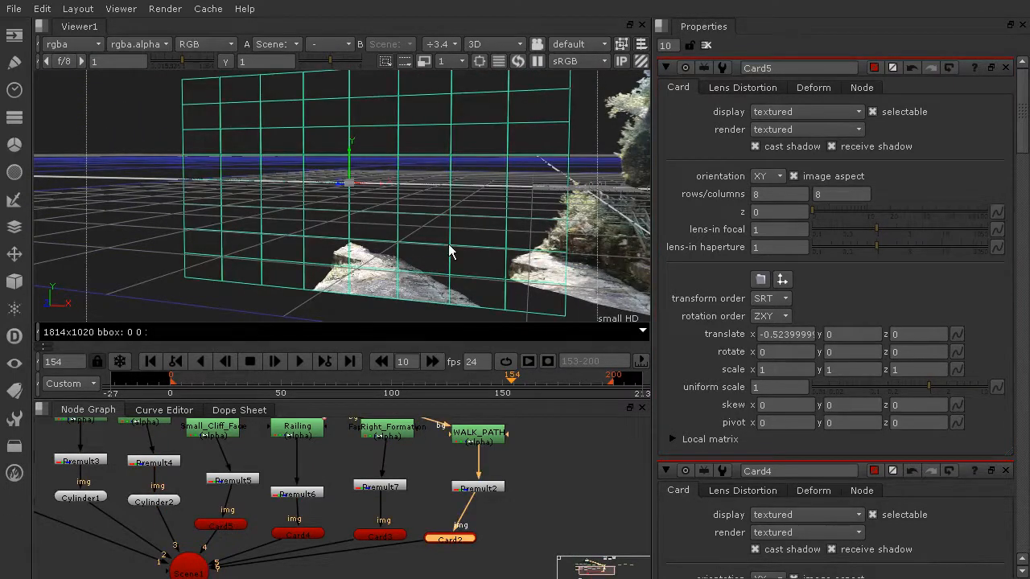
mouse_move(439, 259)
left_mouse_down("ctrl")
mouse_move(440, 276)
mouse_move(191, 240)
mouse_move(342, 281)
mouse_move(338, 270)
mouse_move(438, 259)
left_mouse_up("ctrl")
left_click_drag(416, 211, 544, 185, "ctrl")
left_click_drag(408, 230, 362, 254, "ctrl")
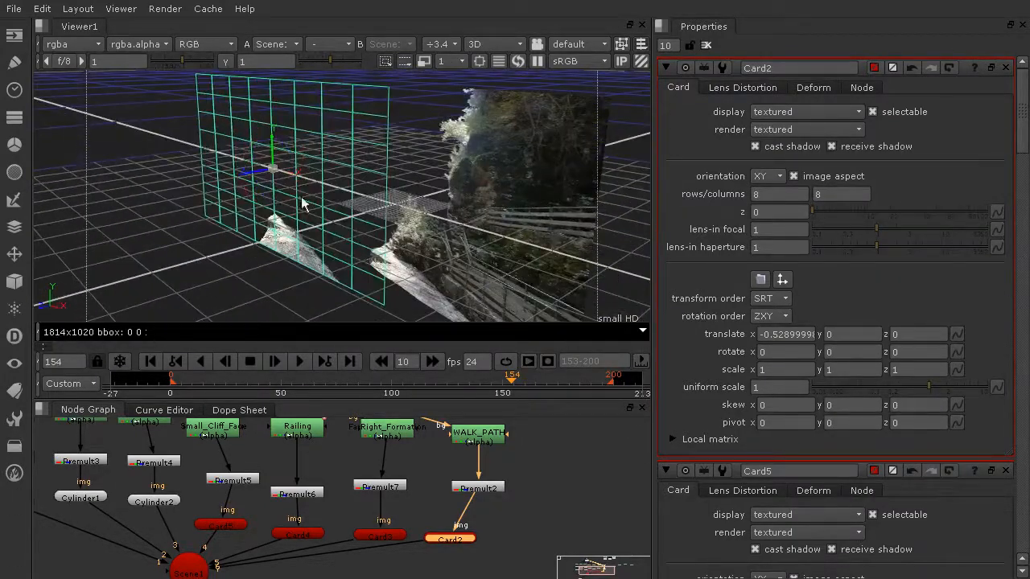
scroll(258, 172, "up", 3)
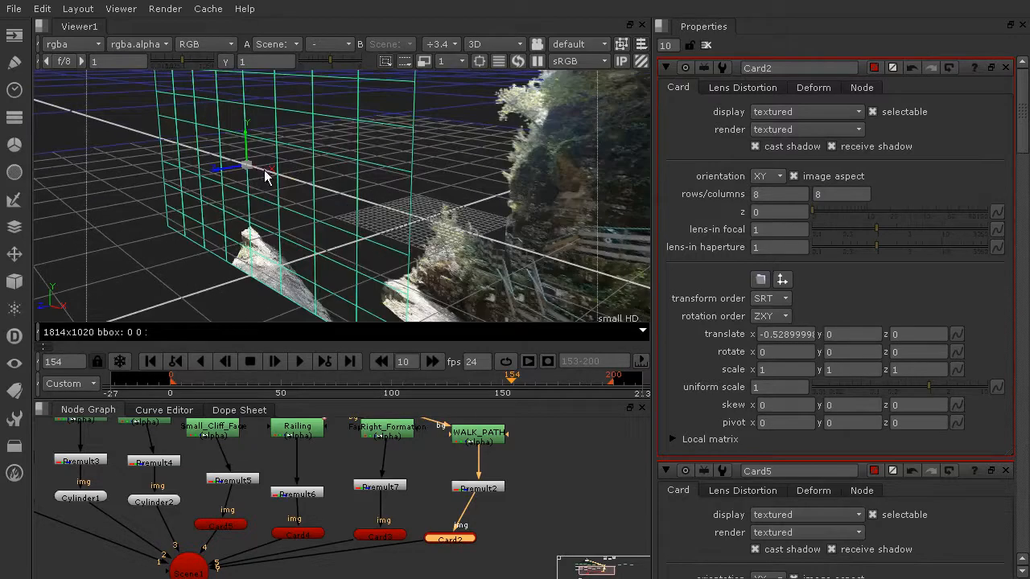
scroll(263, 177, "up", 3)
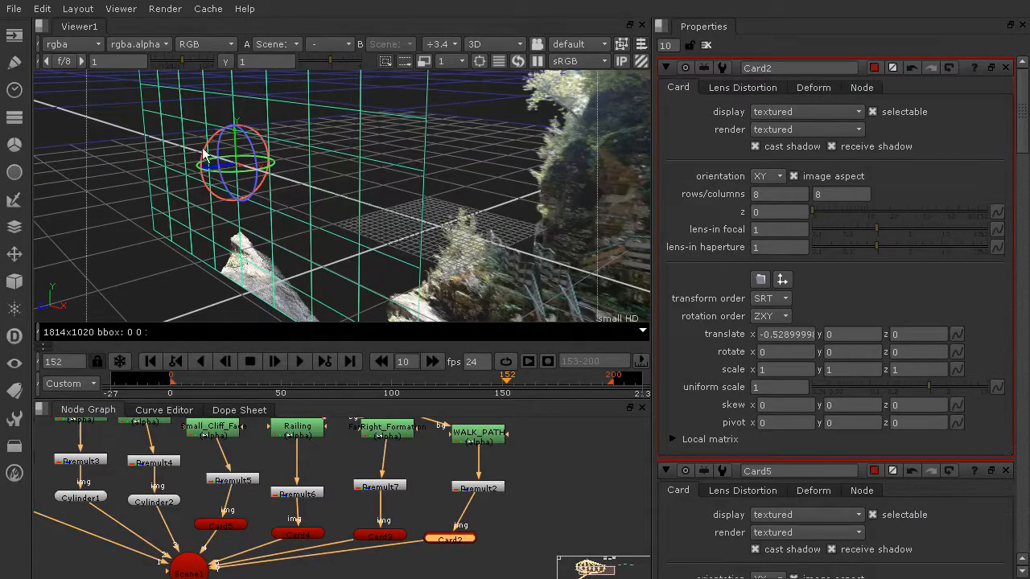
mouse_move(224, 141)
left_mouse_down("ctrl")
mouse_move(211, 148)
mouse_move(241, 129)
mouse_move(212, 147)
mouse_move(245, 138)
mouse_move(227, 149)
mouse_move(213, 143)
mouse_move(243, 150)
mouse_move(214, 159)
mouse_move(225, 147)
mouse_move(251, 151)
mouse_move(243, 144)
left_mouse_up("ctrl")
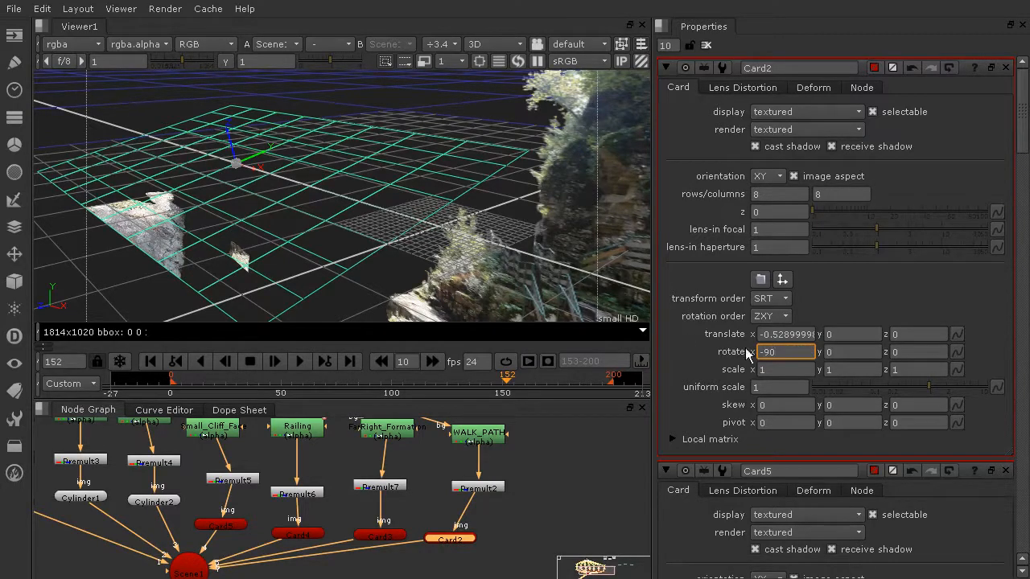
- Move the flat Card2 to about X -0.234, Y -0.232 and Z -0.202, beside the railing cards
left_click_drag(78, 268, 320, 215, "ctrl")
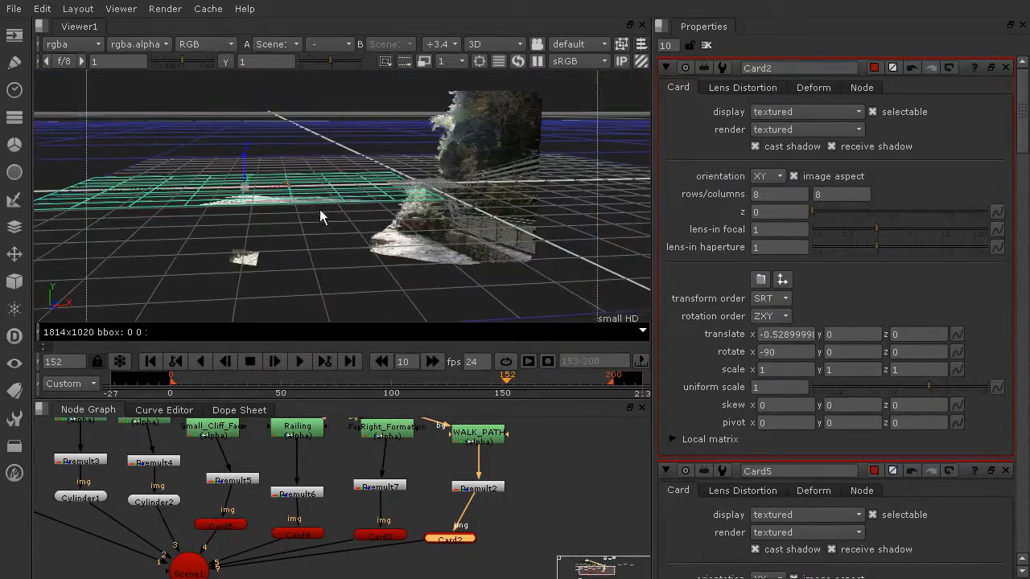
left_click_drag(515, 216, 265, 265, "ctrl")
mouse_move(341, 238)
left_mouse_down("ctrl")
mouse_move(322, 242)
mouse_move(347, 247)
left_mouse_up("ctrl")
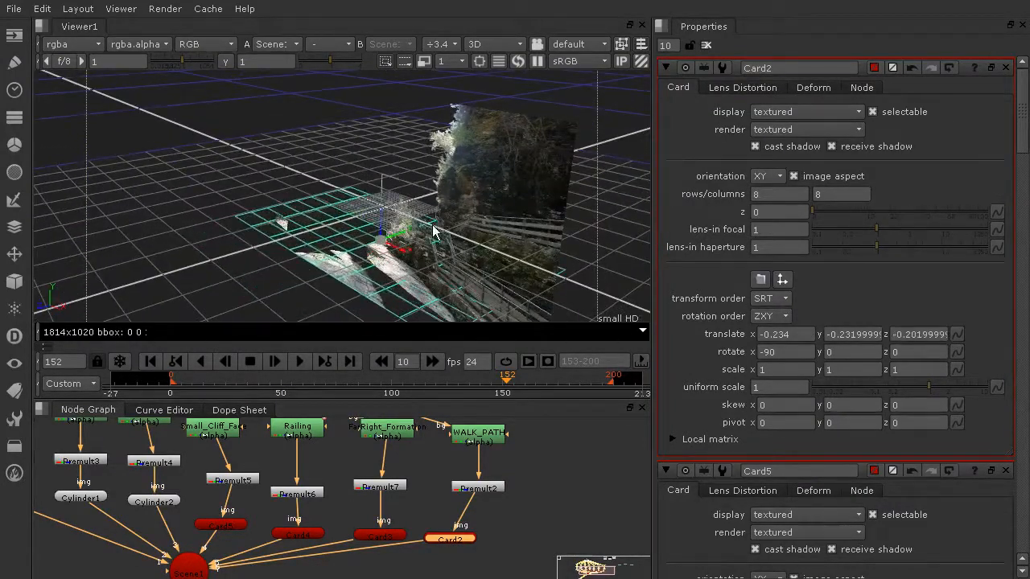
- Select Card3 and rotate it about the Y axis to about -42.7 degrees
left_click_drag(538, 195, 531, 172, "ctrl")
left_click_drag(458, 172, 485, 178, "ctrl")
left_click_drag(571, 181, 466, 178, "ctrl")
left_click(468, 178)
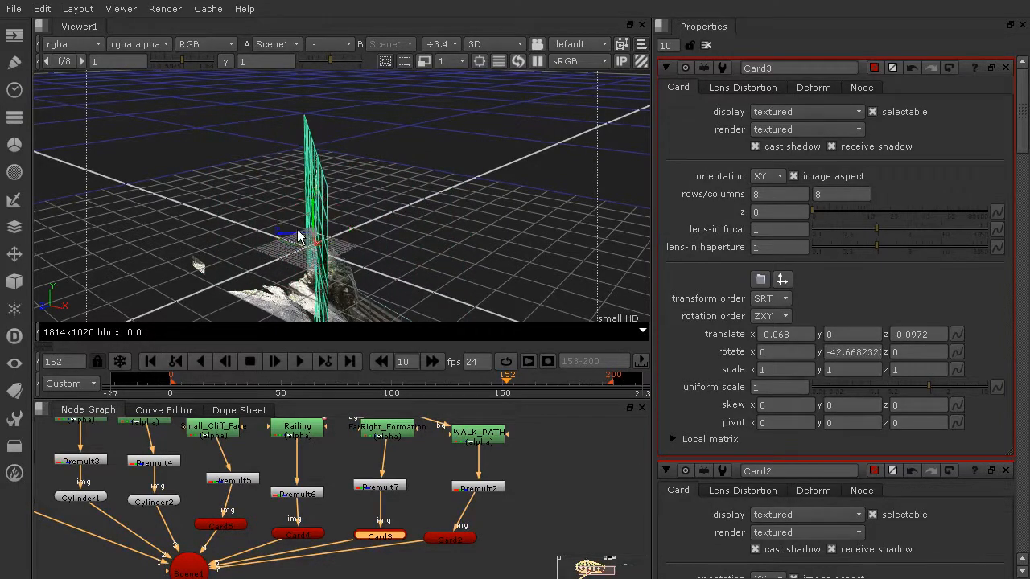
left_click_drag(312, 241, 294, 146, "ctrl")
left_click_drag(516, 218, 376, 279, "ctrl")
- Select the railing card, Card4, and rotate it about the Y axis to about -42.3 degrees
left_click(370, 267)
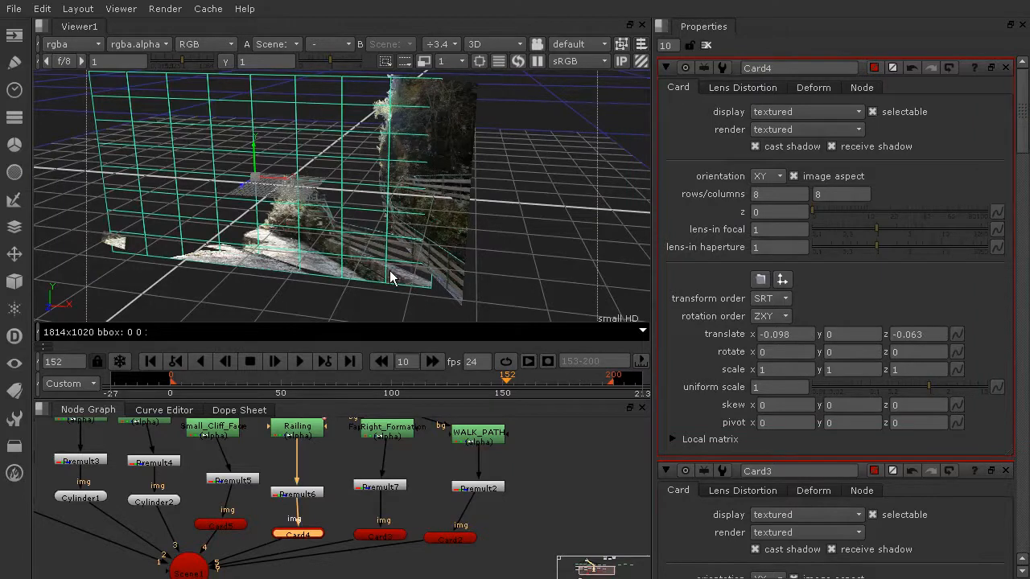
left_click_drag(264, 197, 229, 198, "ctrl")
key("ctrl+z")
scroll(258, 192, "up", 4)
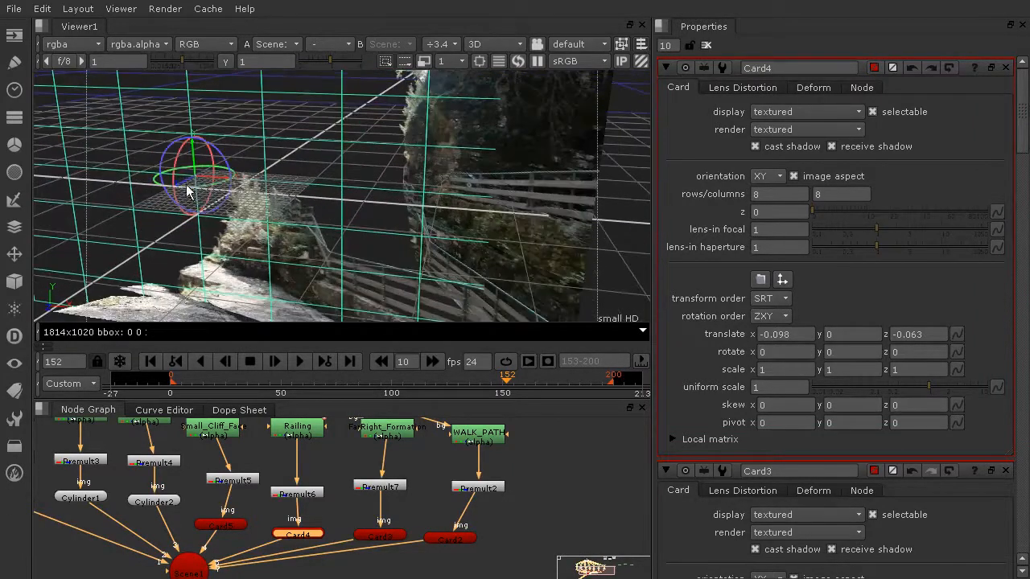
left_click_drag(207, 193, 181, 191, "ctrl")
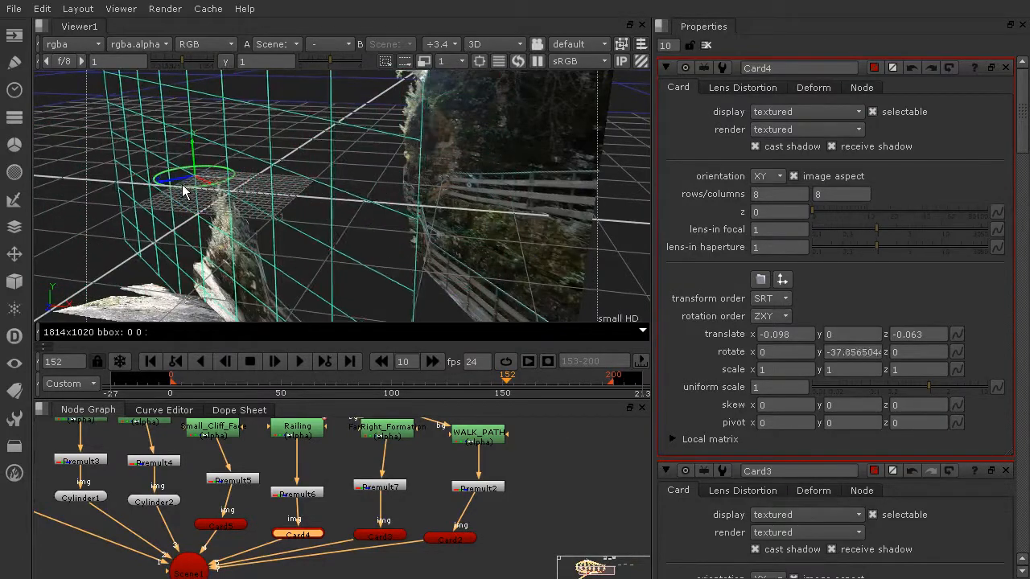
- Move Card4 to about X 0.047 and Z -0.222, setting the railing alongside the angled Card3
scroll(206, 191, "down", 2)
left_click_drag(221, 184, 339, 178)
left_click_drag(587, 252, 499, 153, "ctrl")
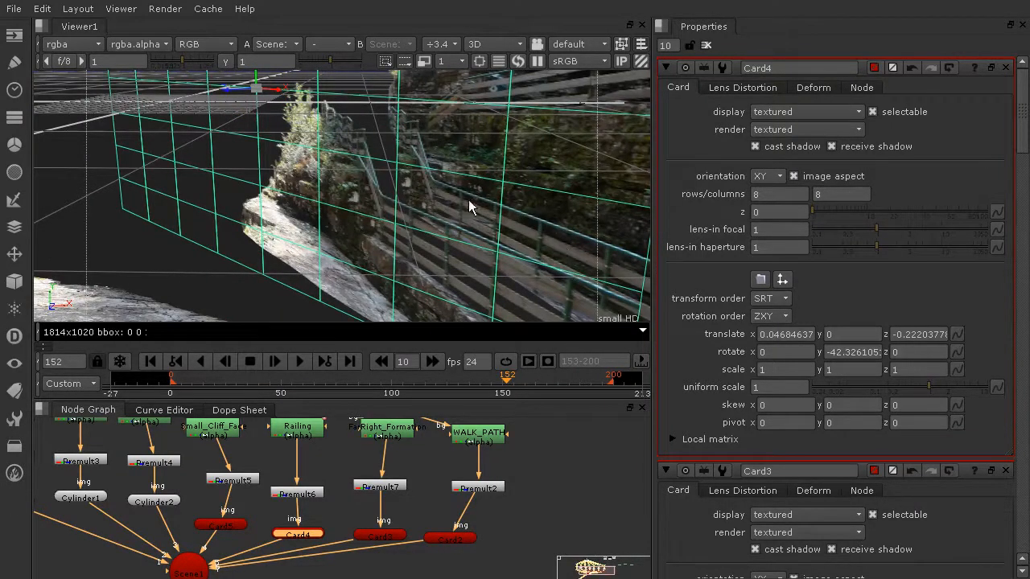
left_click_drag(470, 183, 482, 216, "ctrl")
- Try a Y scale of 3 on Card4 and undo the scaling
left_click(202, 268)
left_click_drag(222, 298, 408, 261, "ctrl")
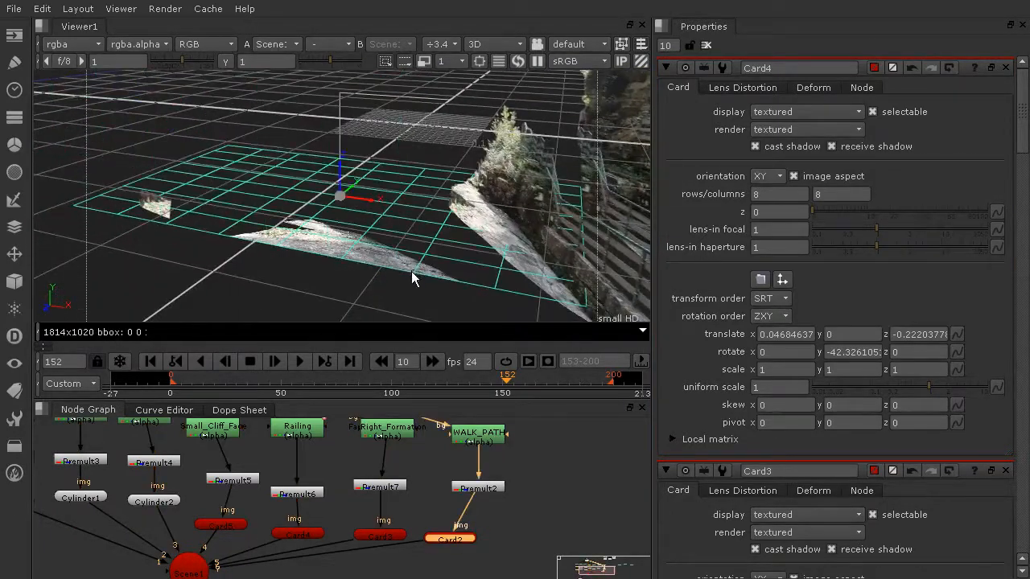
left_click(409, 210)
left_click_drag(409, 211, 931, 368)
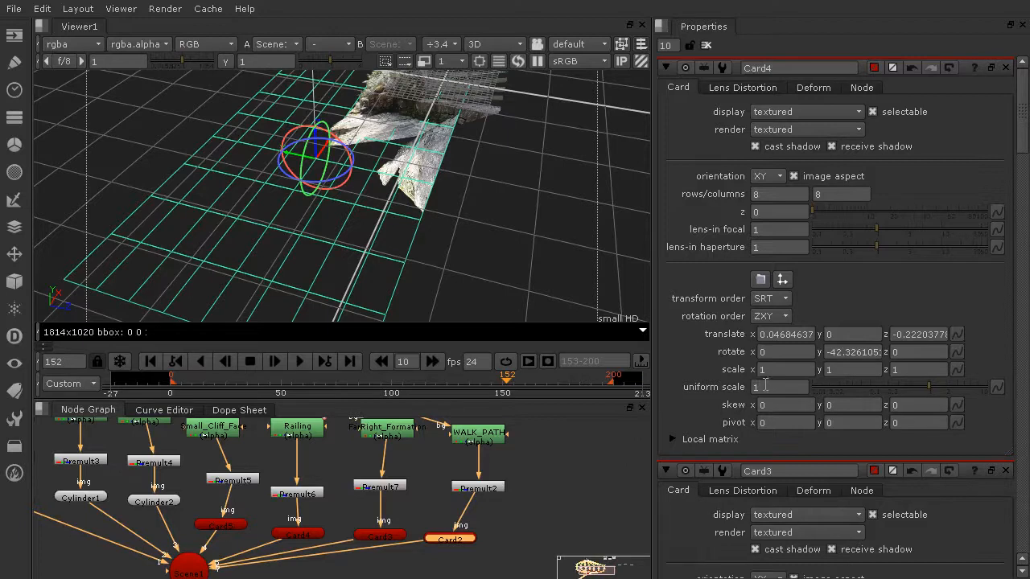
left_click(881, 372)
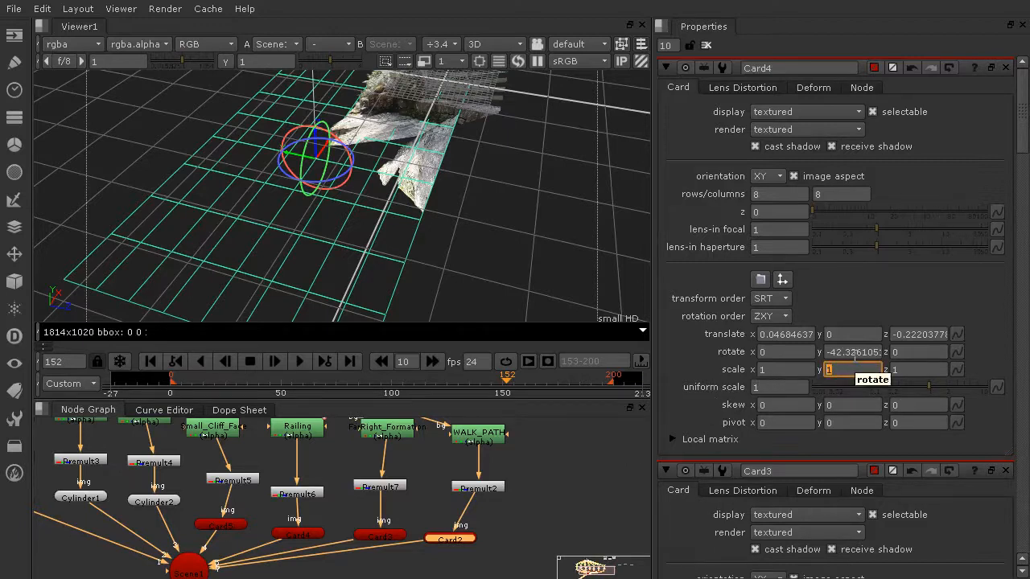
left_click(839, 286)
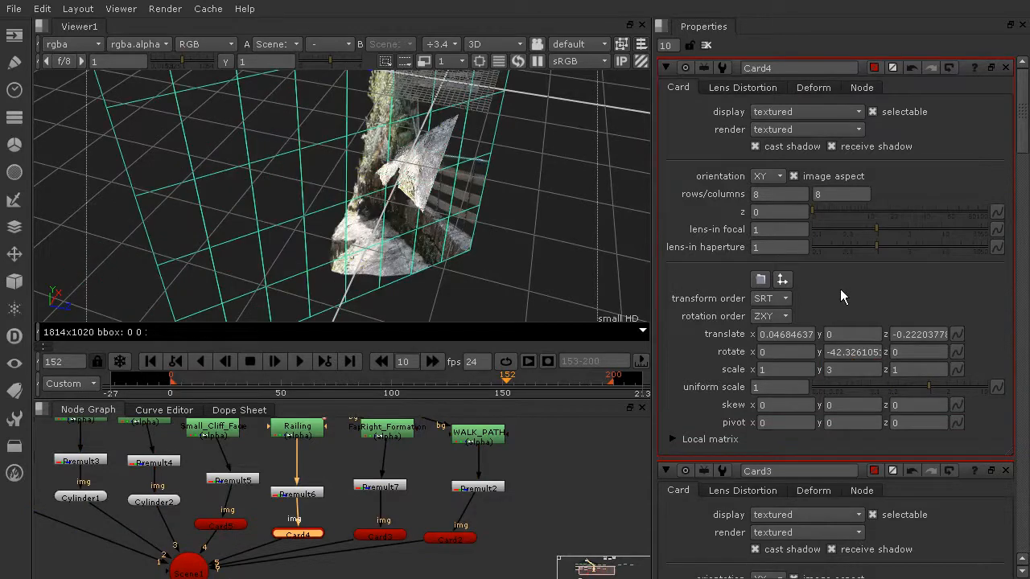
scroll(406, 193, "down", 2)
left_click_drag(494, 198, 176, 82, "ctrl")
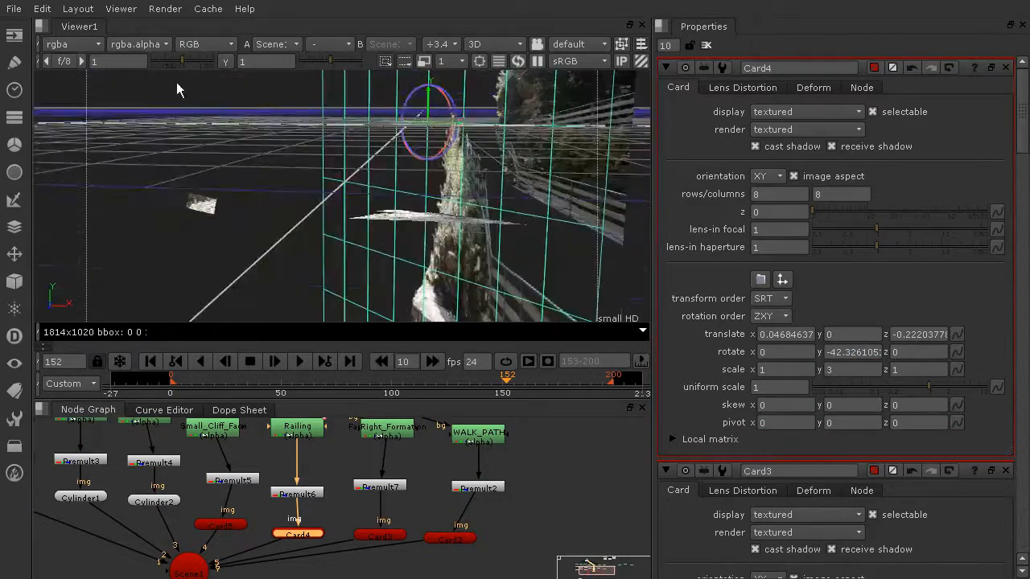
key("ctrl+z")
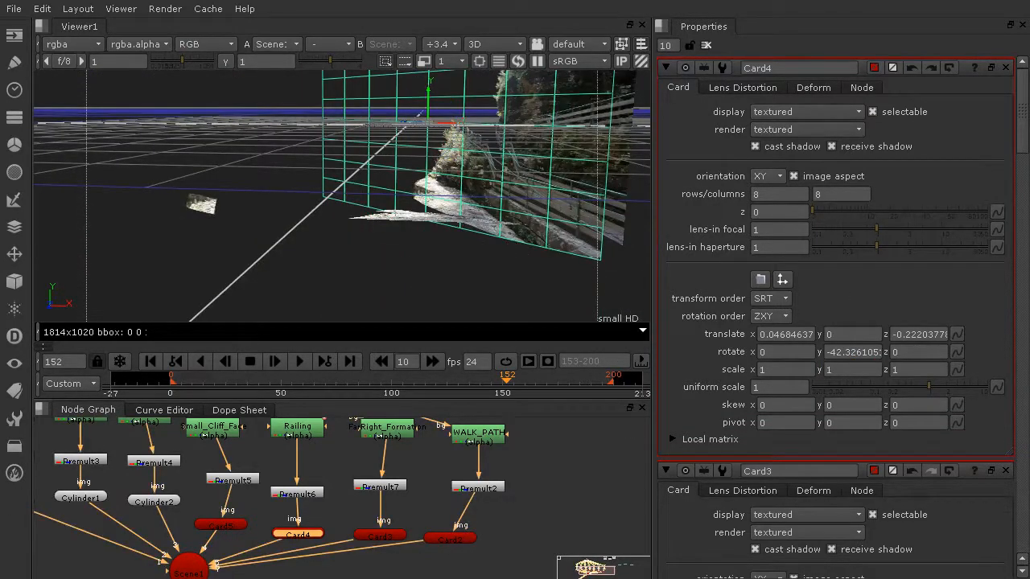
- Open the properties of the walkway card, Card2, and set its Y scale to 3
left_click(1004, 68)
left_click(378, 237)
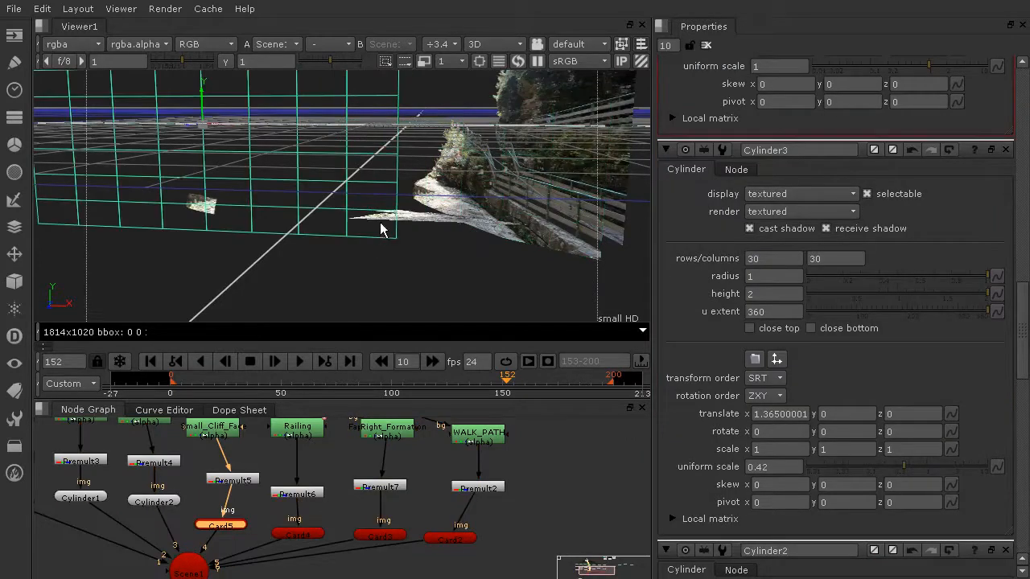
left_click(403, 224)
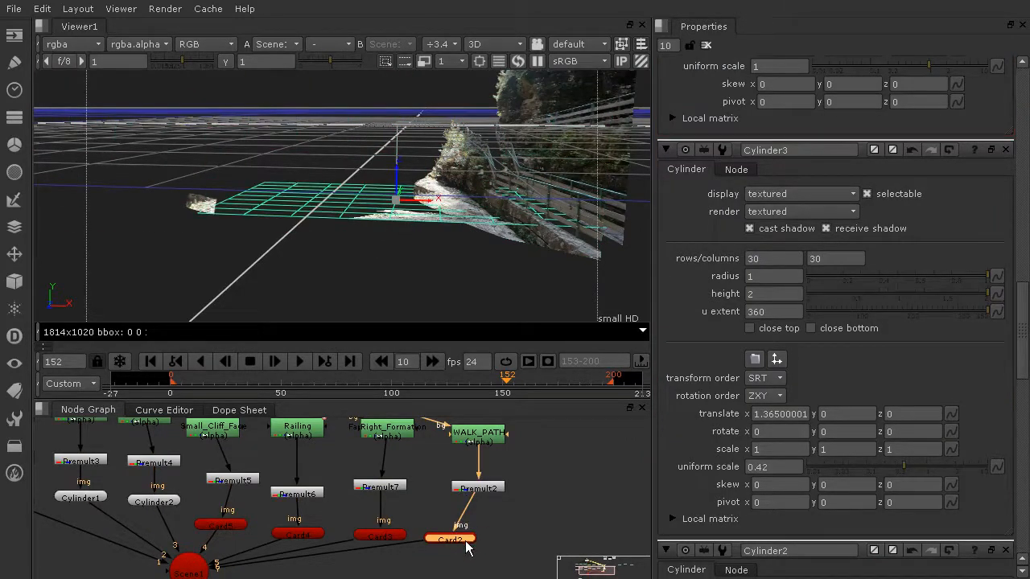
double_click(471, 541)
left_click(838, 369)
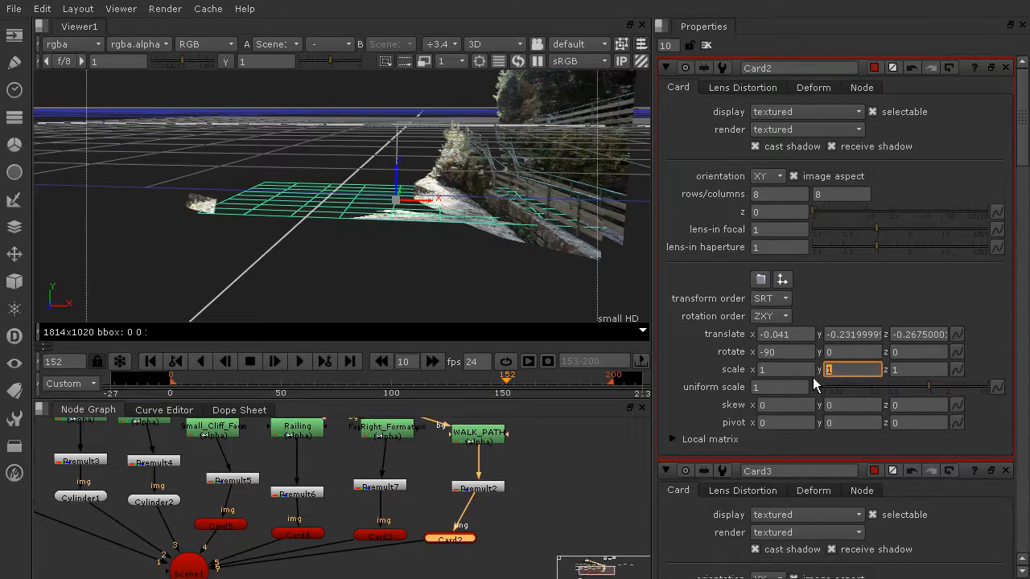
type("3")
key("Return")
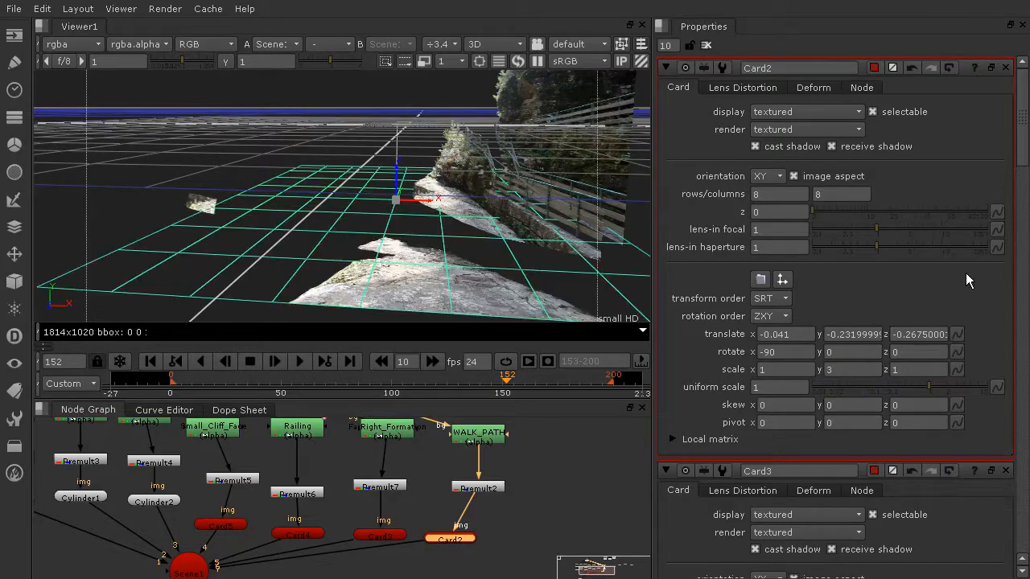
- Move Card2 to about X 0.04, Y -0.26 and Z -0.738, fitting the walkway against the cliff and railing
scroll(158, 233, "down", 3)
left_click_drag(156, 228, 202, 115, "ctrl")
left_click_drag(267, 117, 290, 105)
left_click_drag(561, 264, 294, 110, "ctrl")
left_click_drag(407, 172, 483, 203)
- Tilt the railing card, Card4, about Z to about 7.85 degrees and move it to about X 0.050, Y -0.034, Z -0.219
left_click(509, 184)
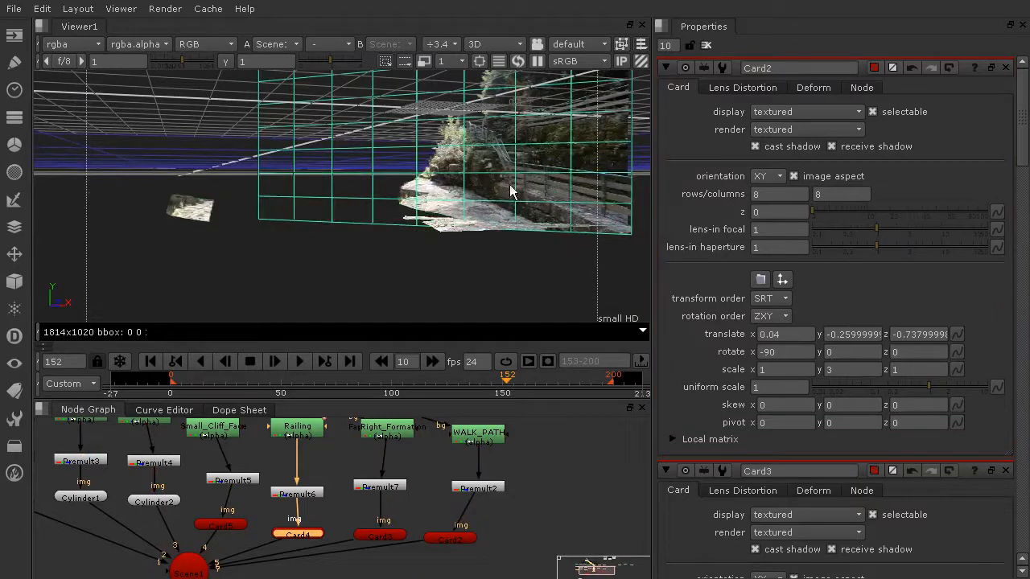
double_click(493, 183)
left_click_drag(451, 107, 415, 106)
left_click_drag(517, 292, 403, 263, "ctrl")
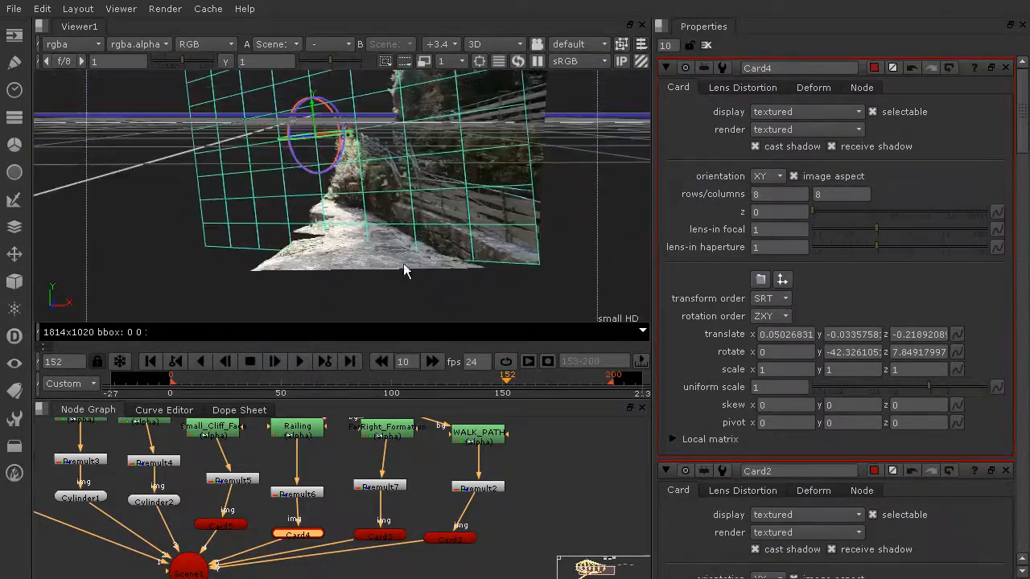
left_click_drag(320, 222, 409, 251, "ctrl")
scroll(317, 254, "up", 3)
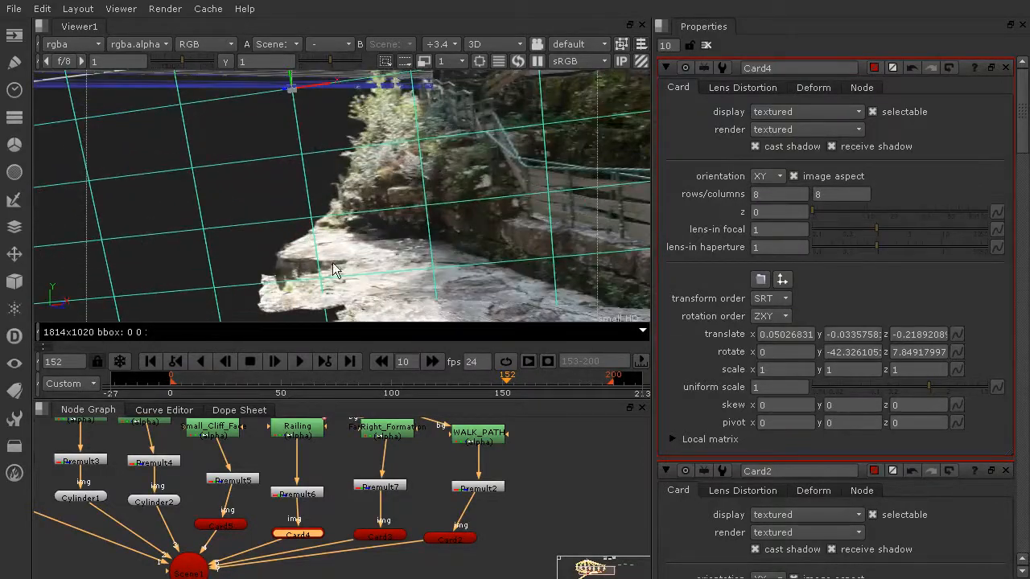
scroll(317, 265, "down", 3)
left_click_drag(317, 266, 303, 221, "ctrl")
left_click_drag(510, 256, 388, 279, "ctrl")
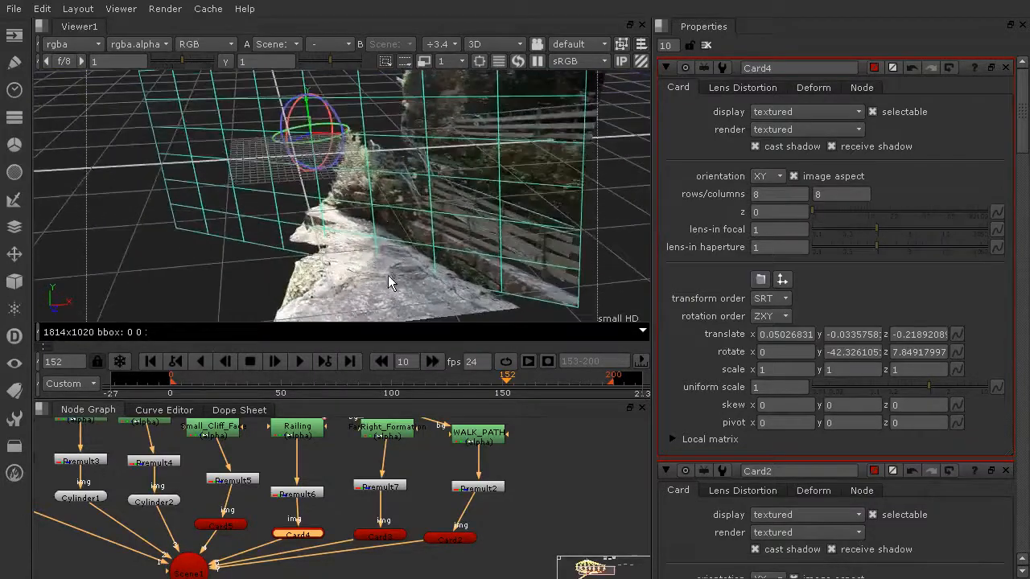
- Open the properties of the small cliff face card, Card5, and move its Premult5 node closer to it in the node graph
scroll(390, 279, "down", 4)
left_click(131, 251)
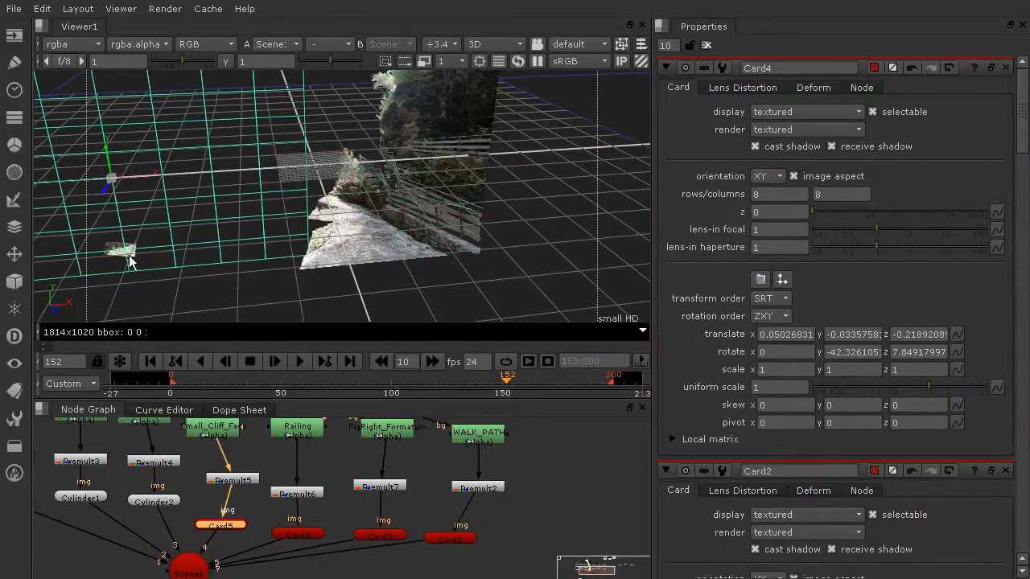
middle_click_drag(209, 202, 324, 222)
scroll(324, 221, "down", 3)
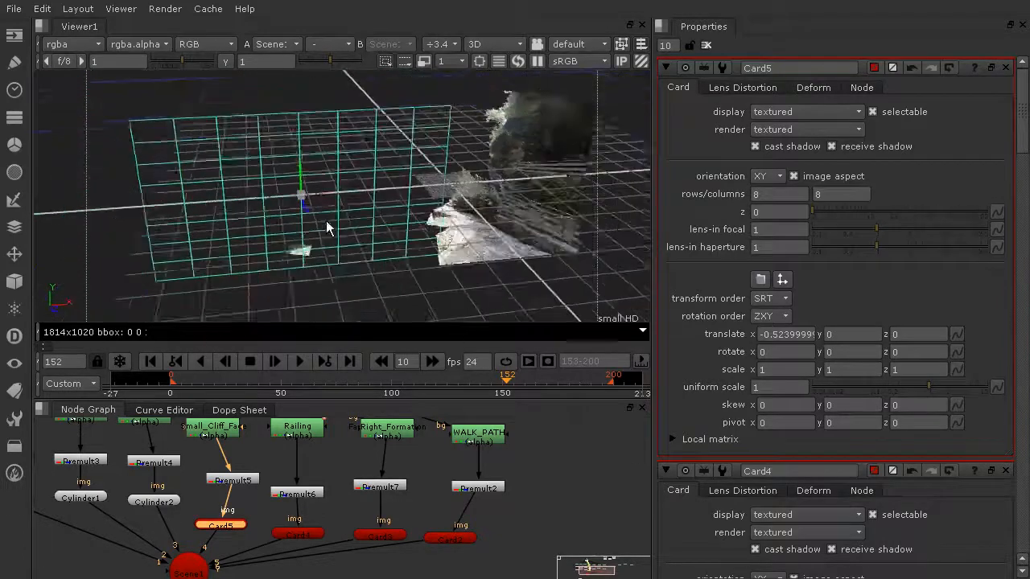
scroll(327, 284, "up", 3)
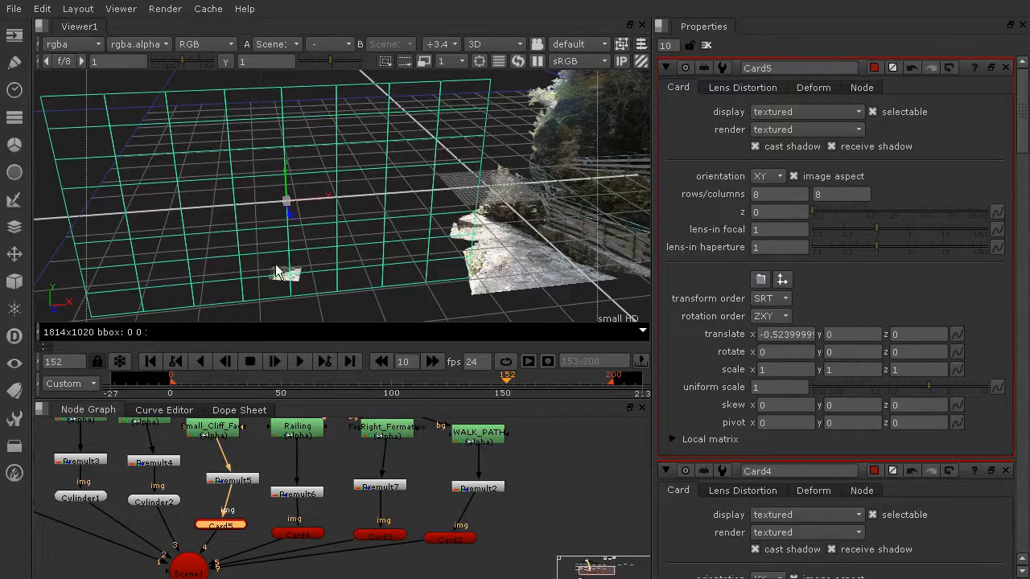
mouse_move(238, 484)
left_mouse_down()
mouse_move(227, 459)
mouse_move(229, 495)
left_mouse_up()
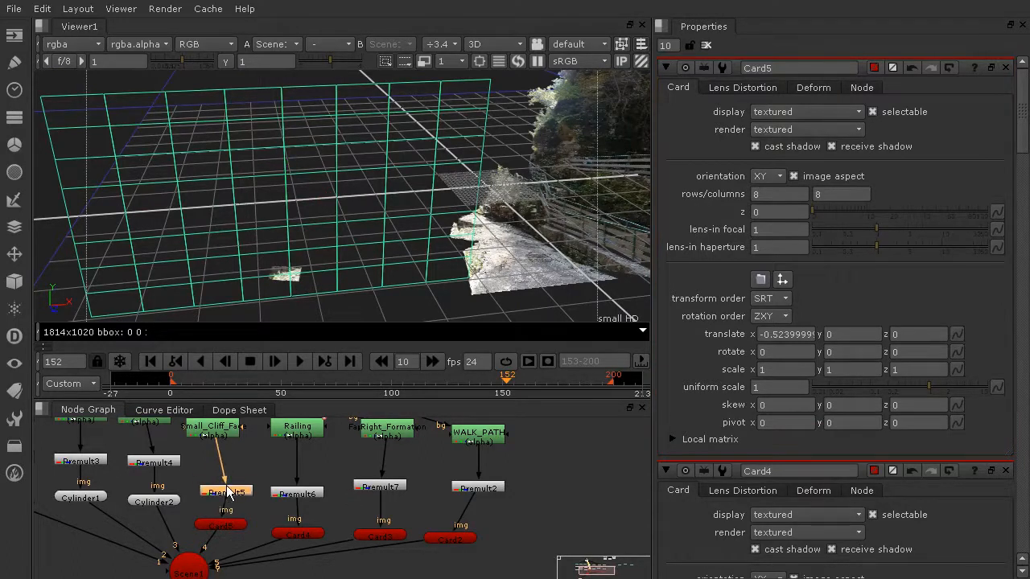